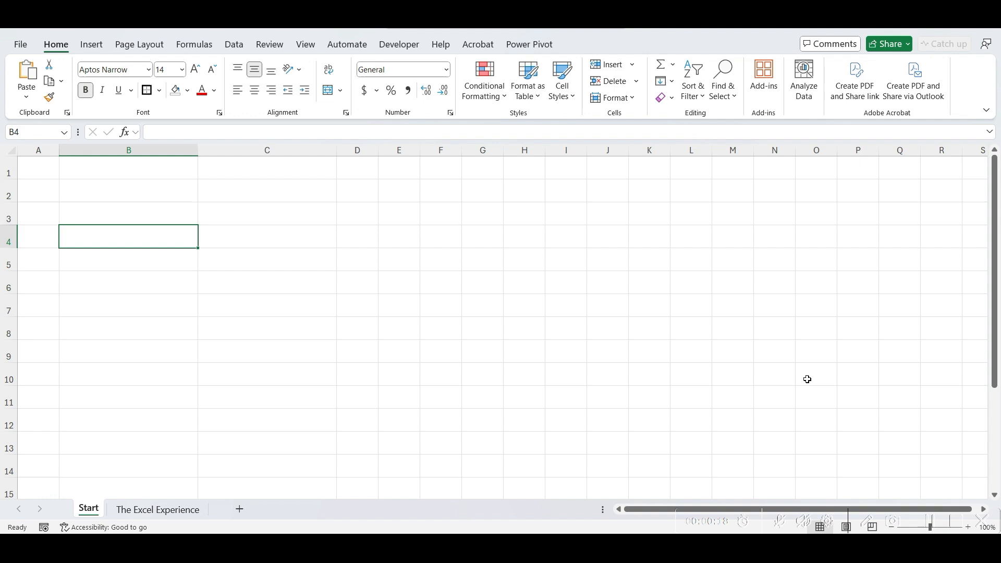
pyautogui.write('Th')
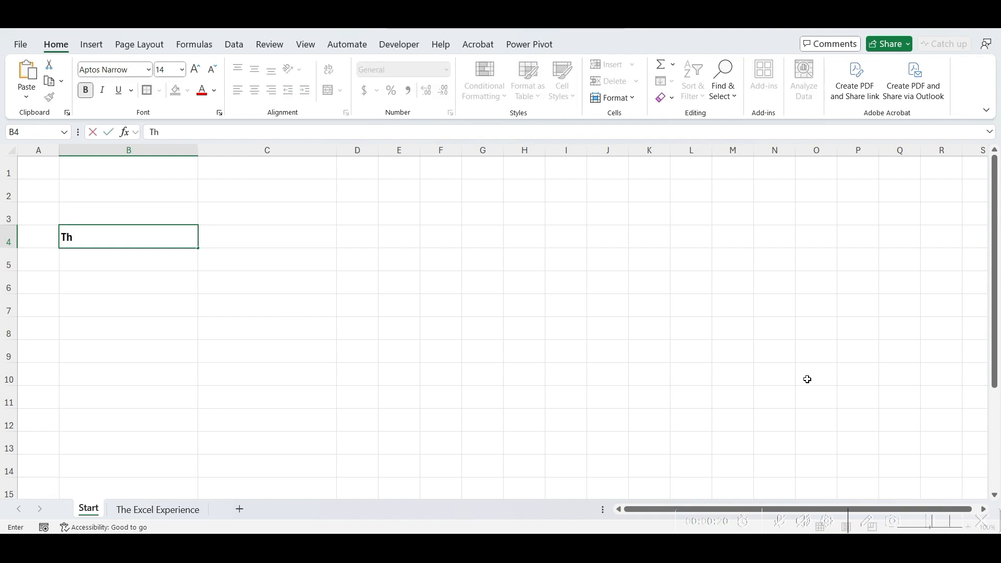
pyautogui.write('e Excel E')
pyautogui.write('xperience')
# Step: Enter The Excel Experience in B4 and =REGEXTEST(B4,"excel") in C4, returning FALSE
pyautogui.press('Return')
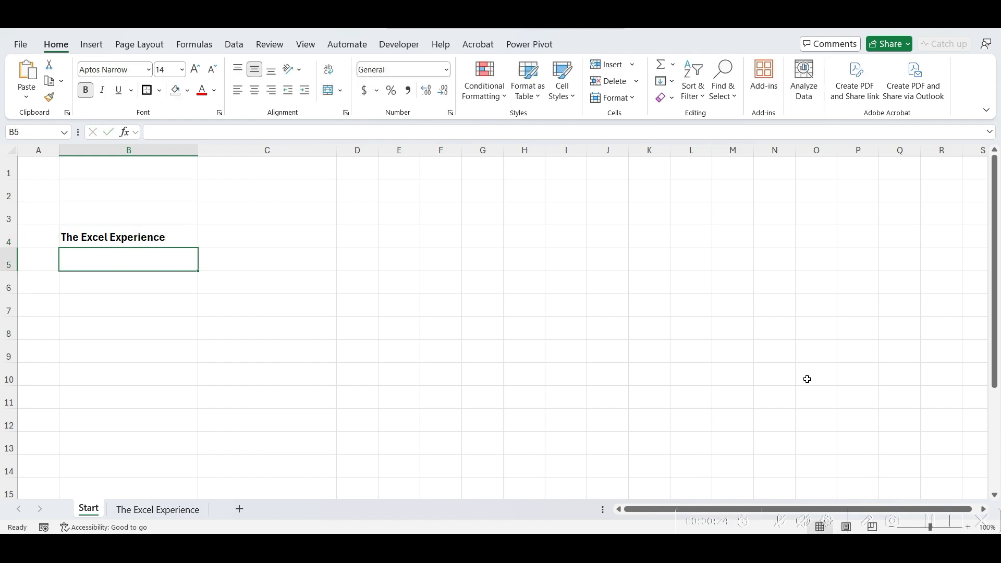
pyautogui.press('Up')
pyautogui.press('Right')
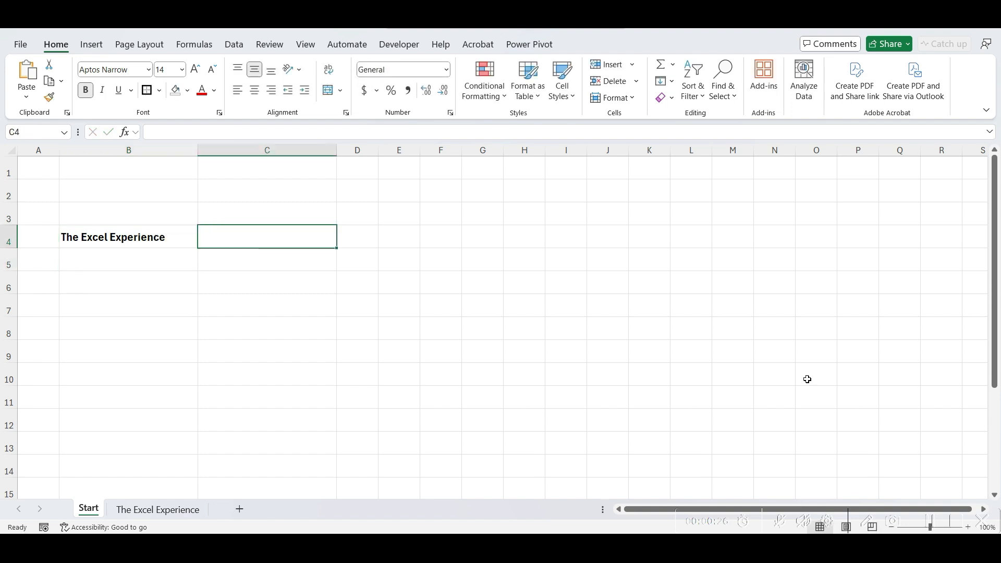
pyautogui.write('=')
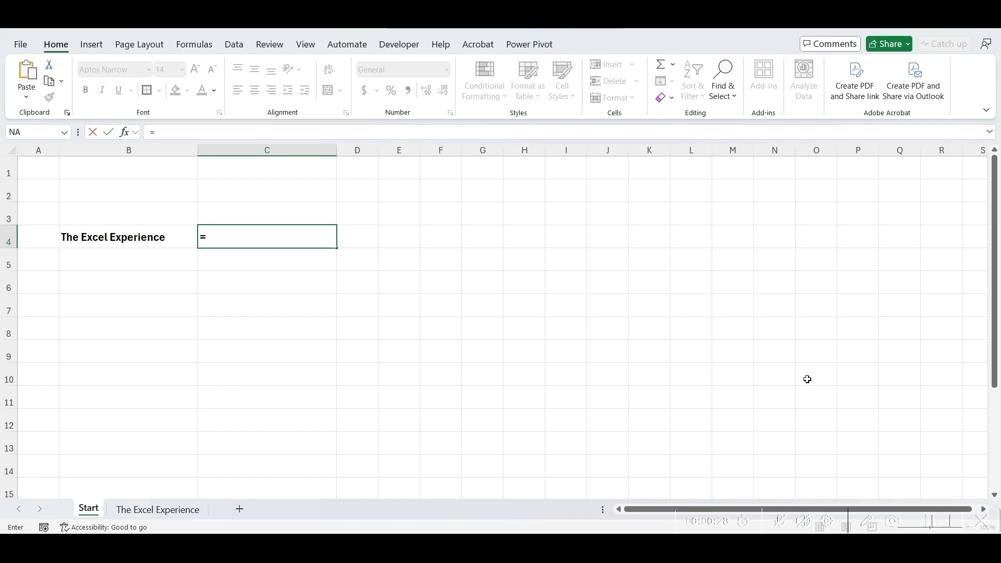
pyautogui.write('REGEXTE')
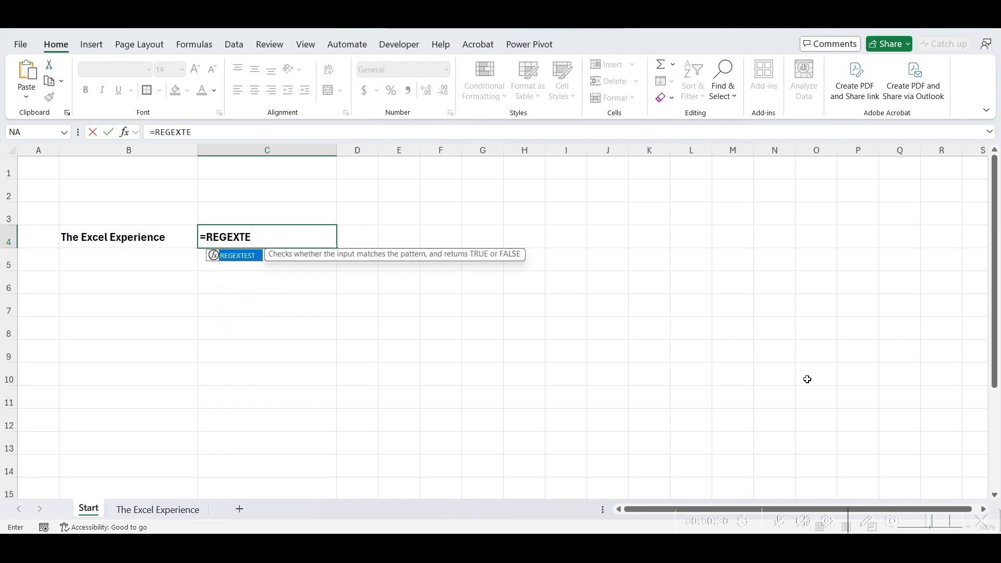
pyautogui.doubleClick(238, 255)
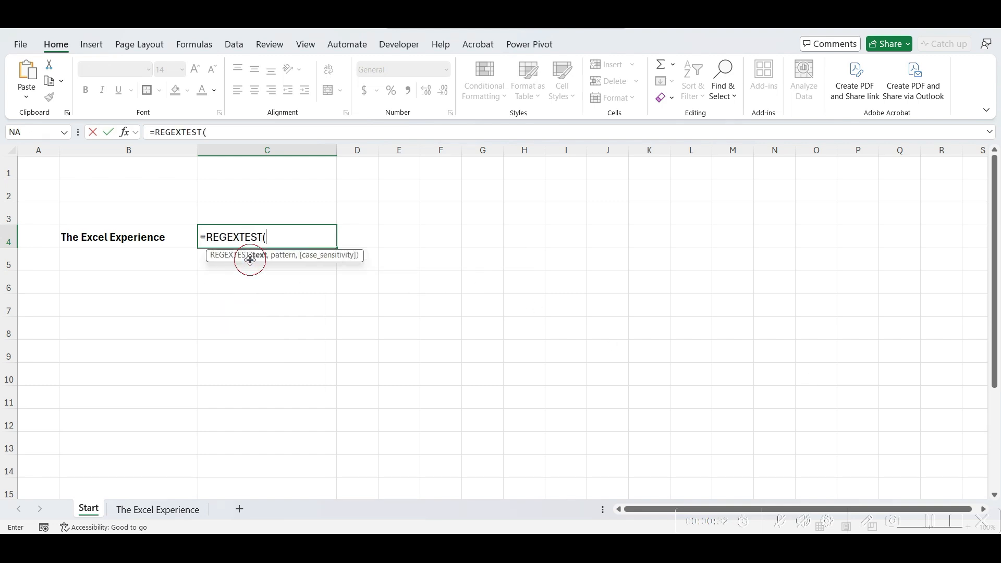
pyautogui.click(153, 231)
pyautogui.write(',"')
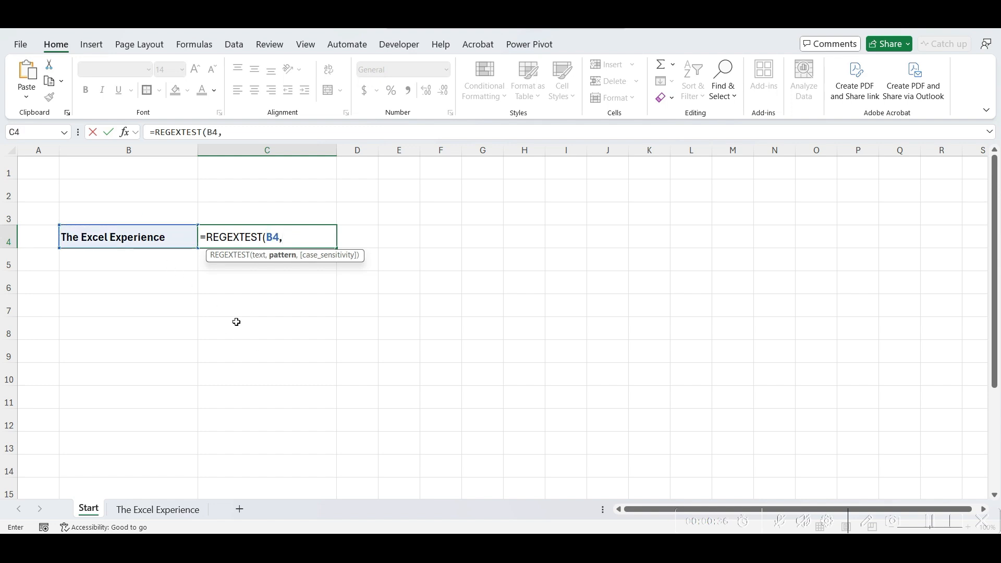
pyautogui.write('excel"')
pyautogui.write(')')
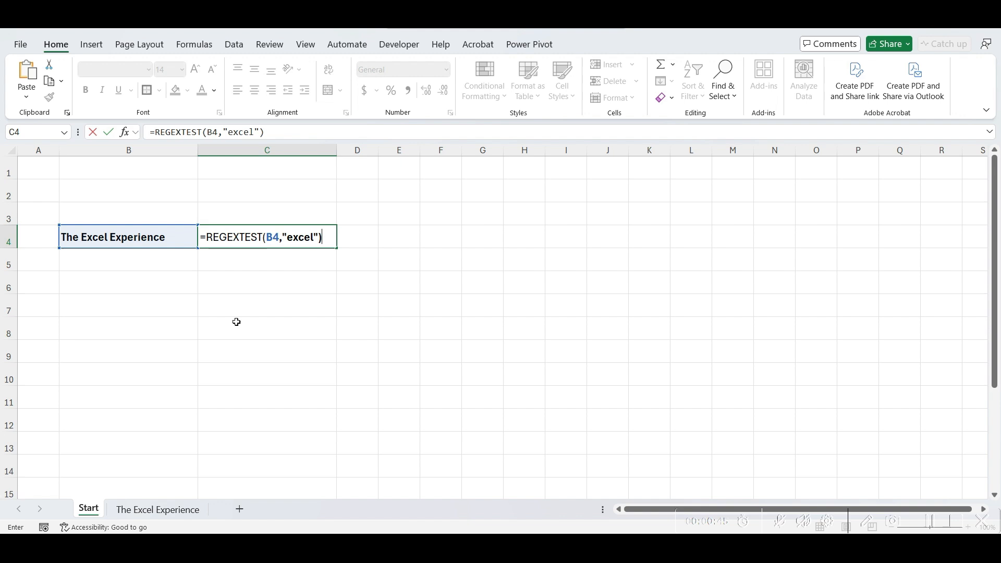
pyautogui.press('Return')
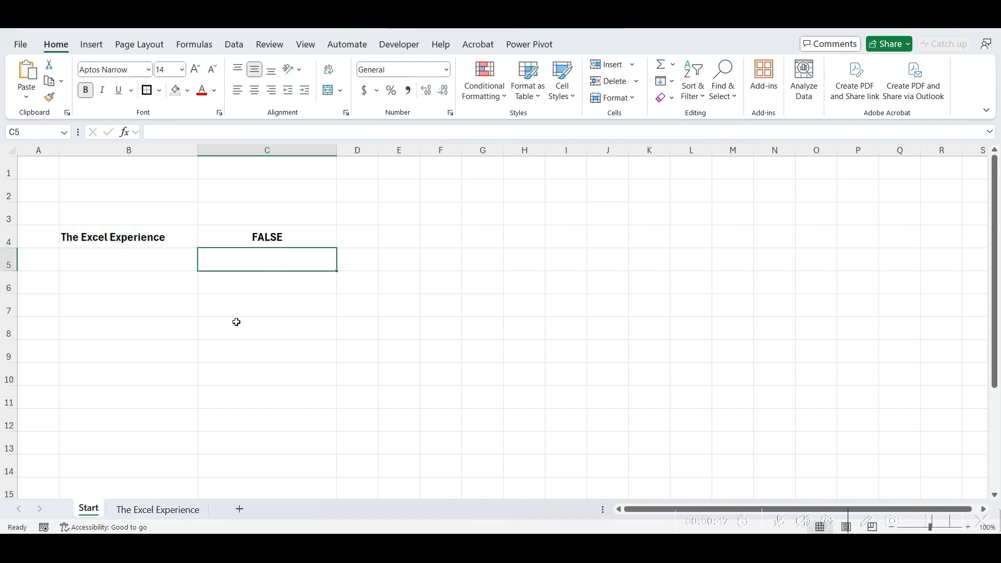
# Step: Try the pattern "Excel" in C4, then undo back to lowercase "excel"
pyautogui.press('Up')
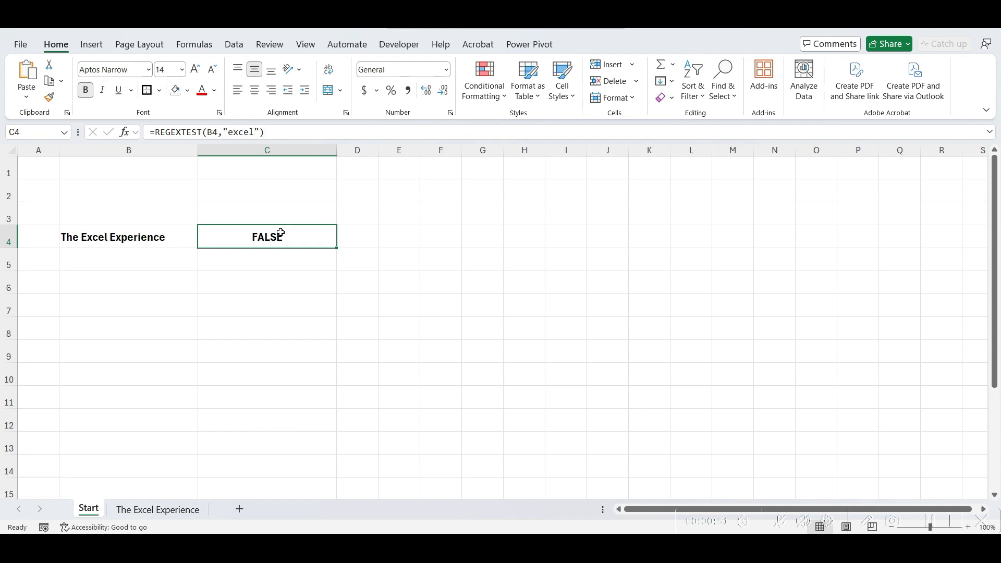
pyautogui.doubleClick(283, 232)
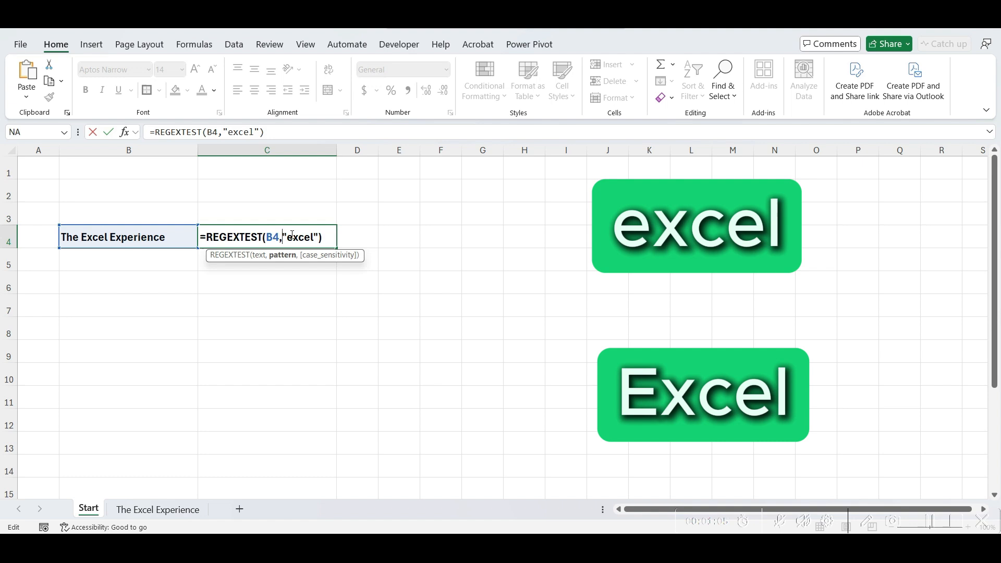
pyautogui.click(291, 237)
pyautogui.press('BackSpace')
pyautogui.write('E')
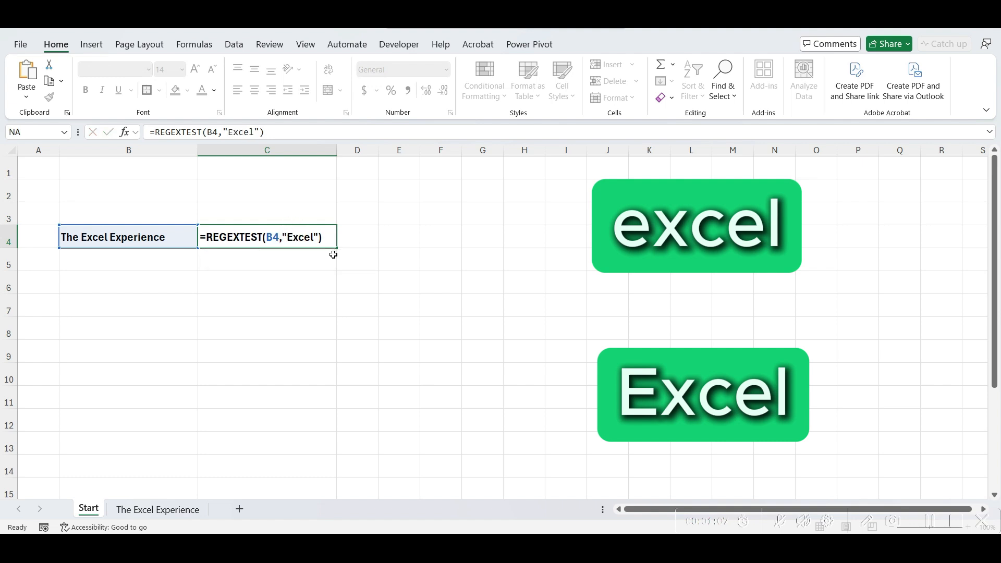
pyautogui.press('Return')
pyautogui.press('Up')
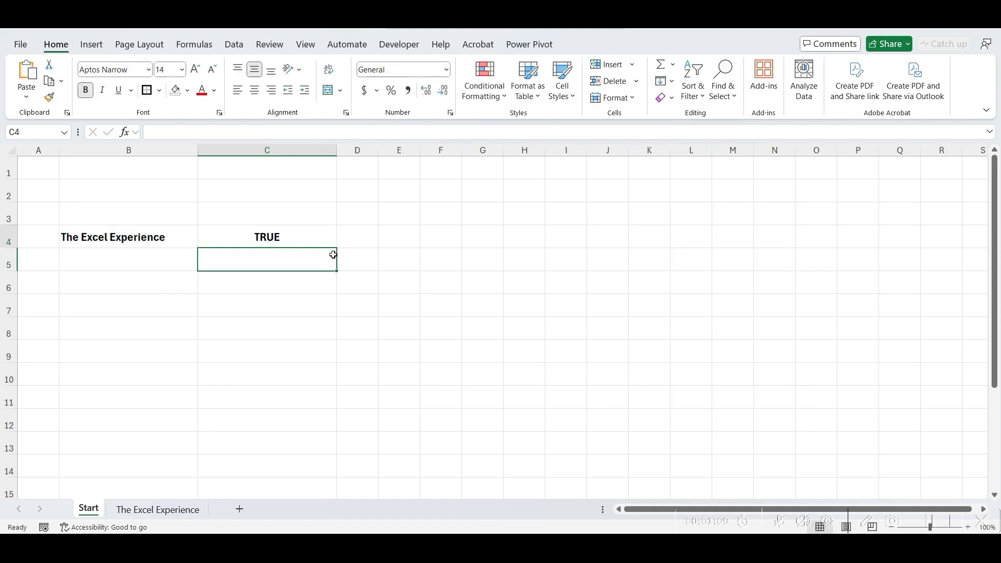
pyautogui.hotkey('ctrl', 'z')
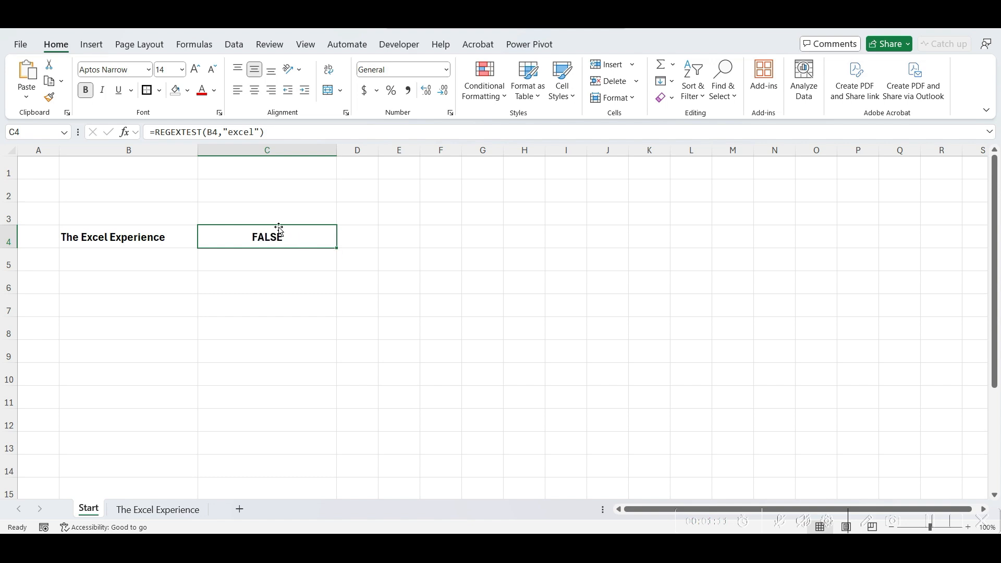
# Step: Add 1 as the case_sensitivity argument so C4's REGEXTEST returns TRUE
pyautogui.click(299, 237)
pyautogui.doubleClick(298, 237)
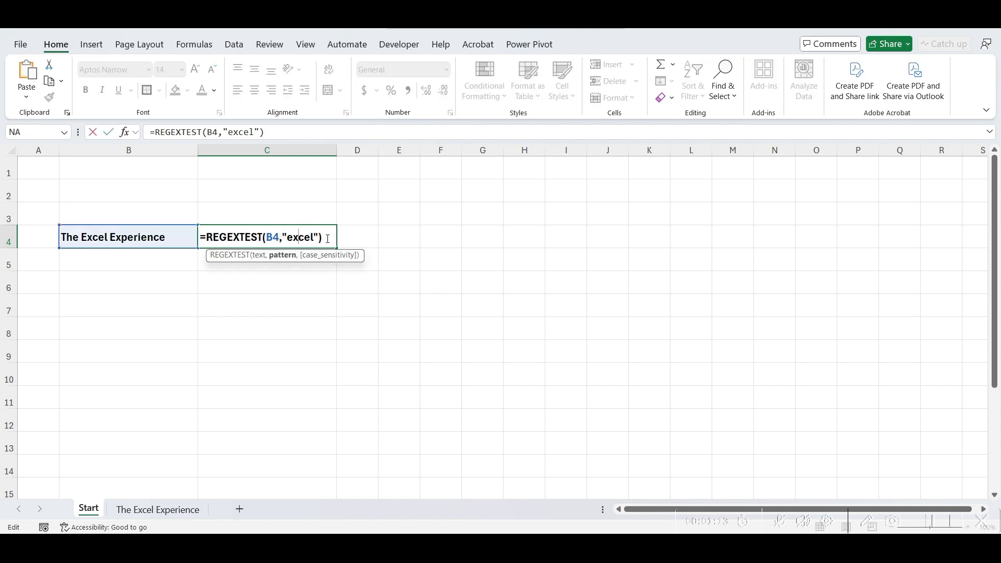
pyautogui.click(321, 236)
pyautogui.write(',1')
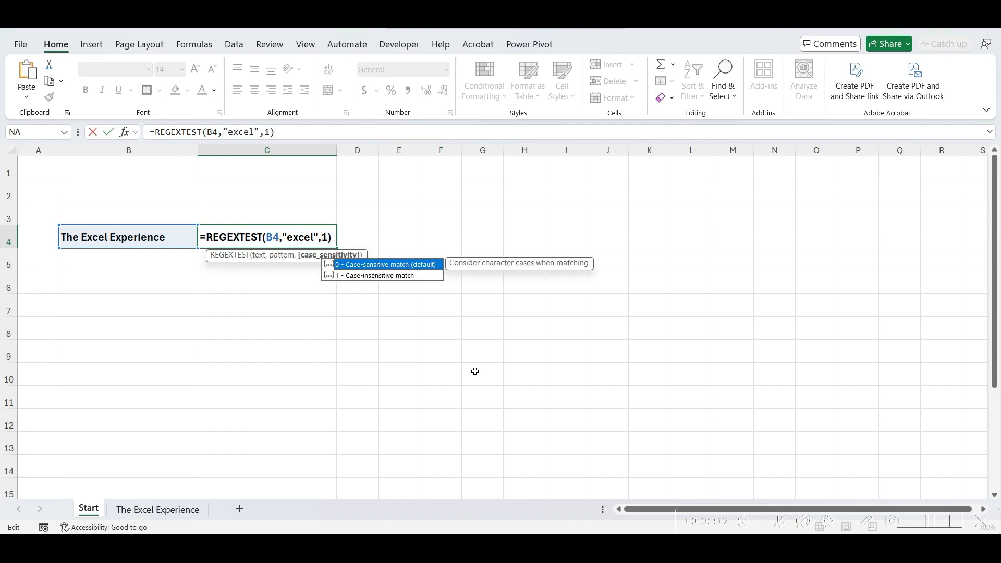
pyautogui.press('Return')
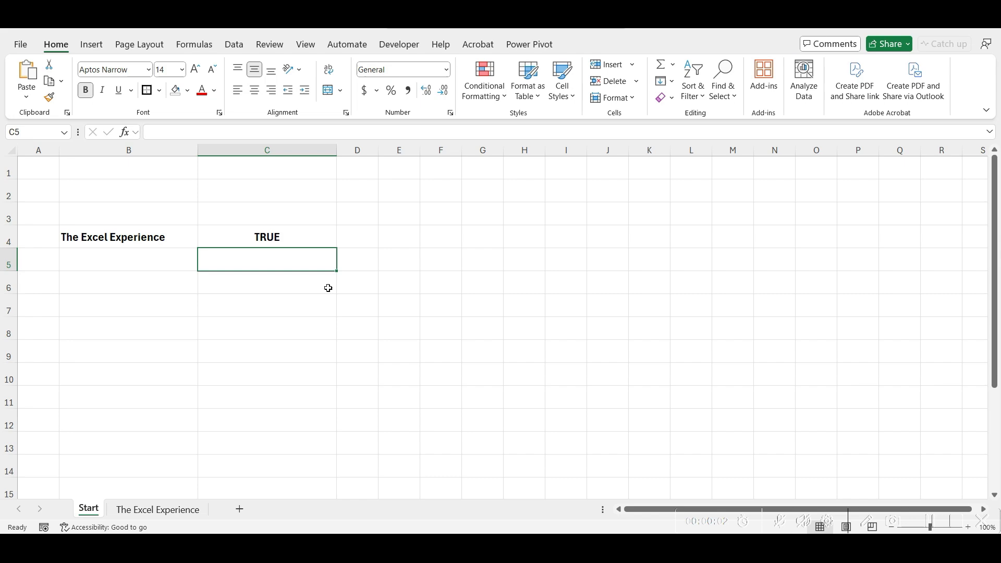
# Step: On The Excel Experience sheet, highlight postal codes A1B2C3 and G7H8I9 in the Address column
pyautogui.click(158, 510)
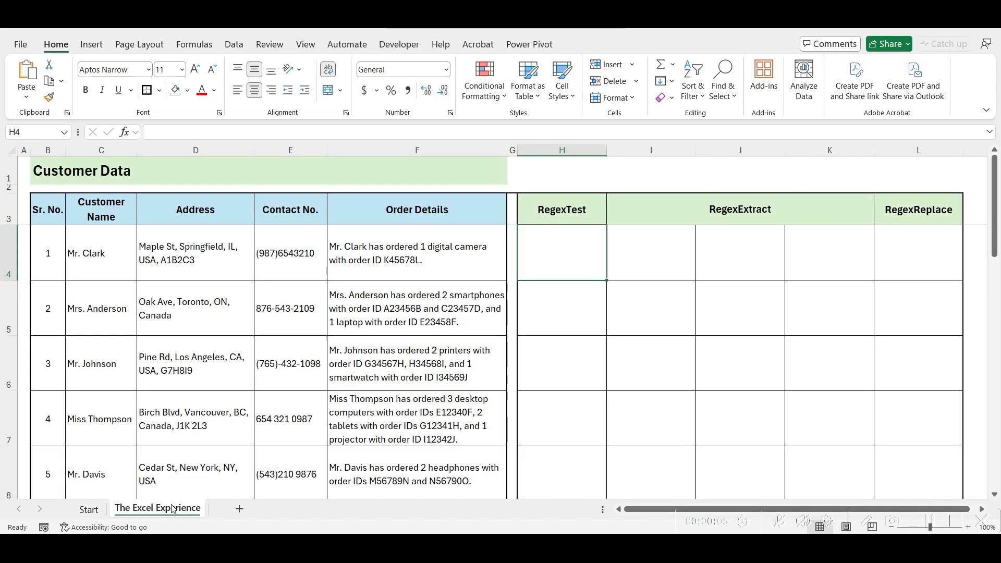
pyautogui.scroll(-4, 567, 247)
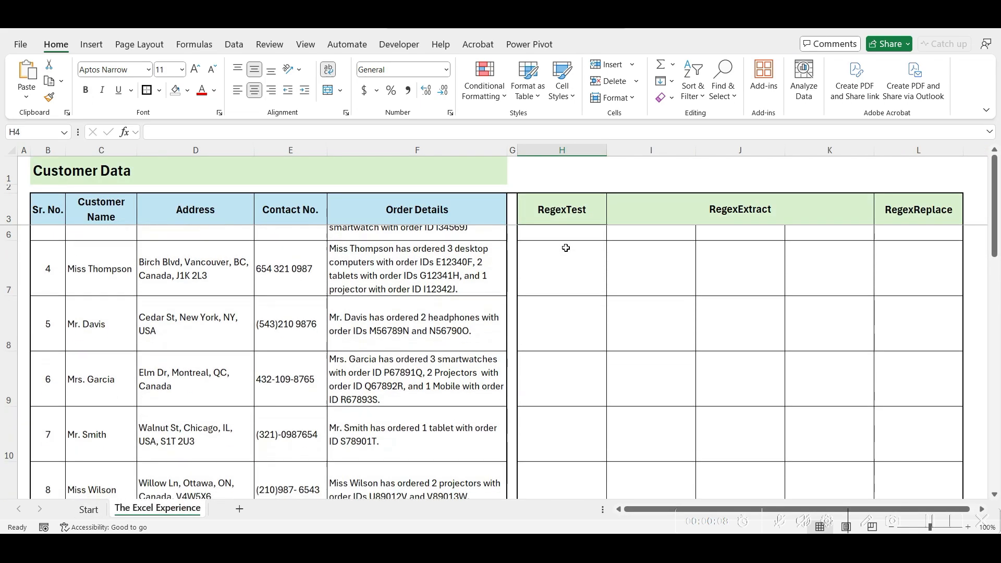
pyautogui.scroll(-1, 567, 248)
pyautogui.scroll(-1, 566, 249)
pyautogui.scroll(-1, 566, 248)
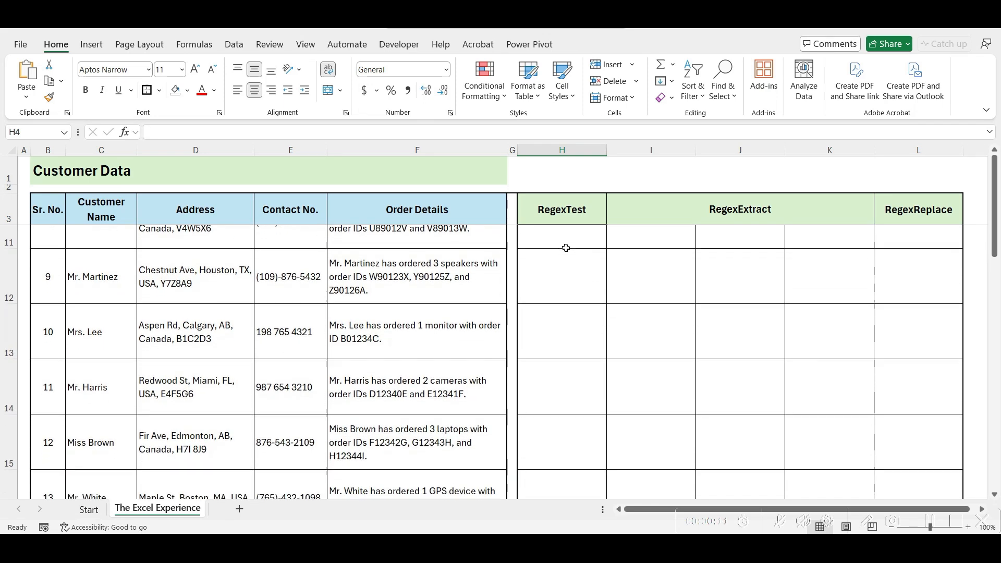
pyautogui.scroll(8, 566, 248)
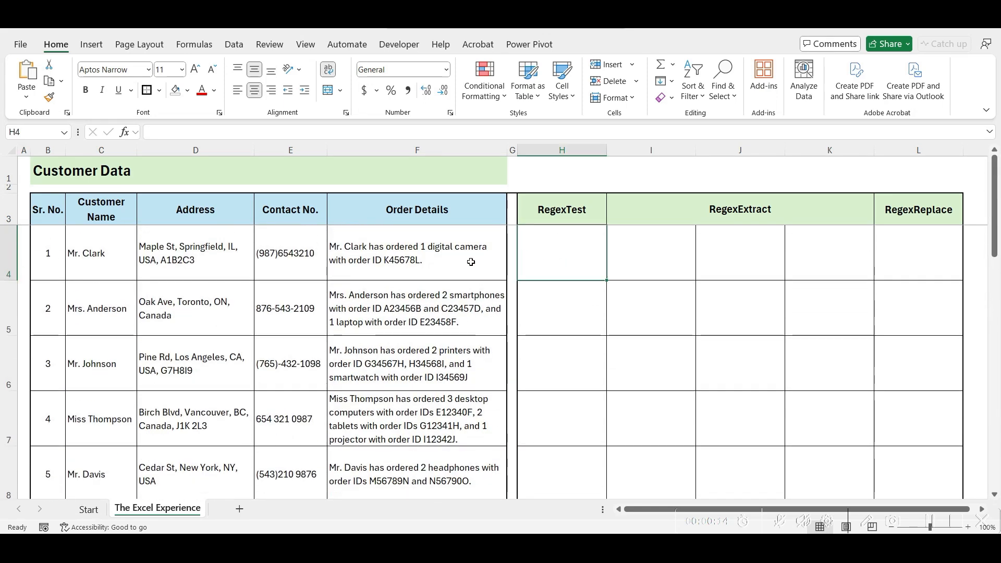
pyautogui.click(213, 154)
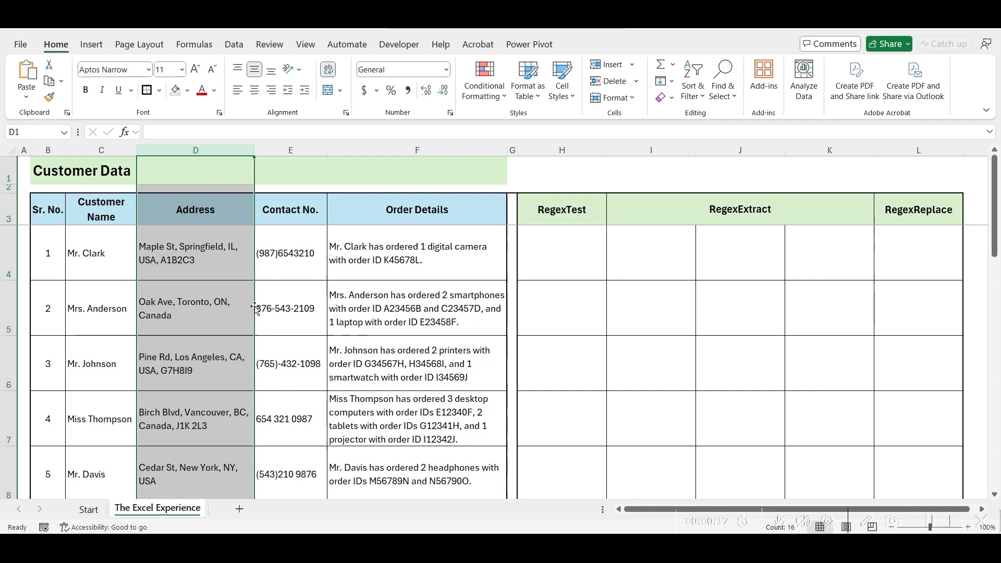
pyautogui.click(211, 289)
pyautogui.doubleClick(172, 260)
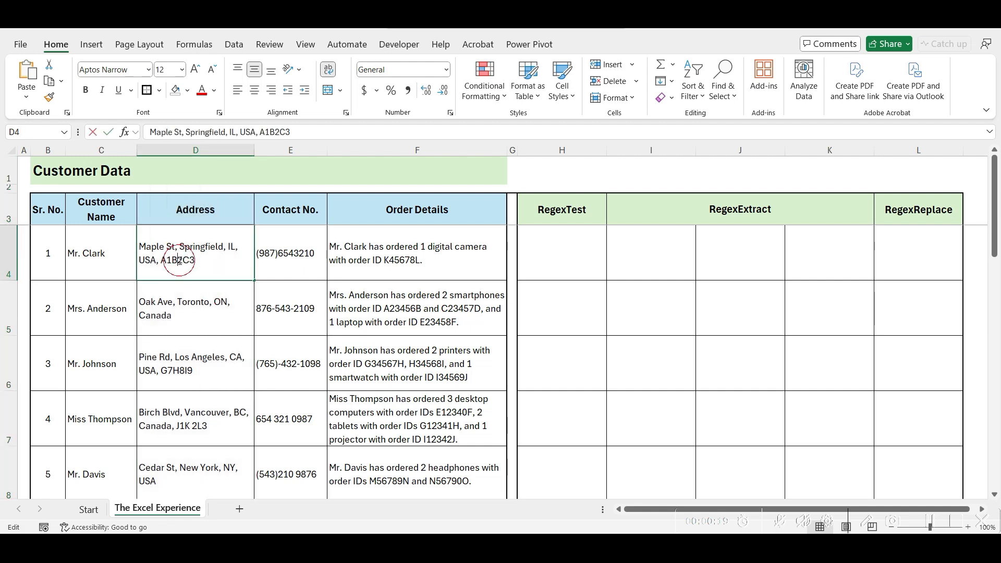
pyautogui.doubleClick(171, 260)
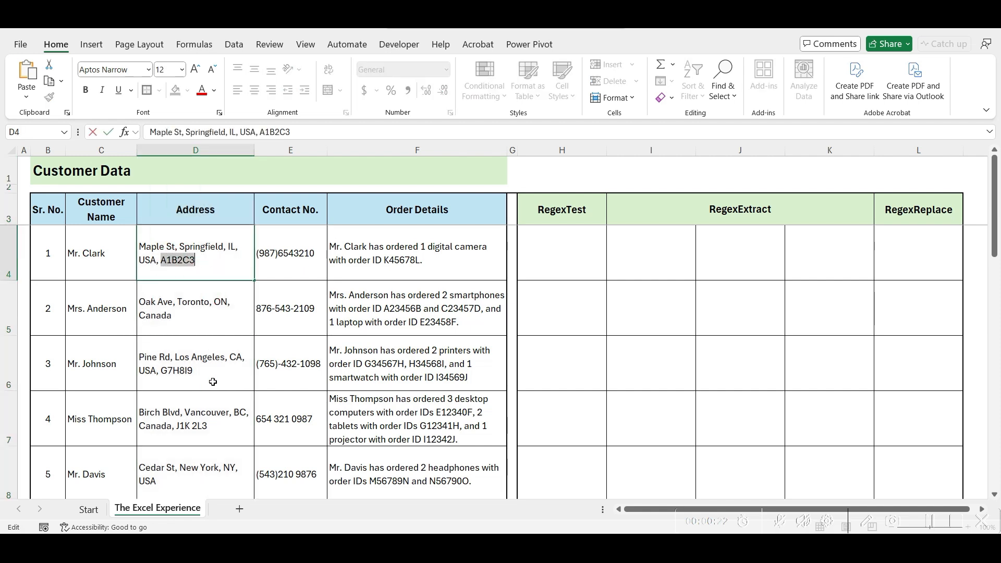
pyautogui.click(179, 370)
pyautogui.doubleClick(162, 371)
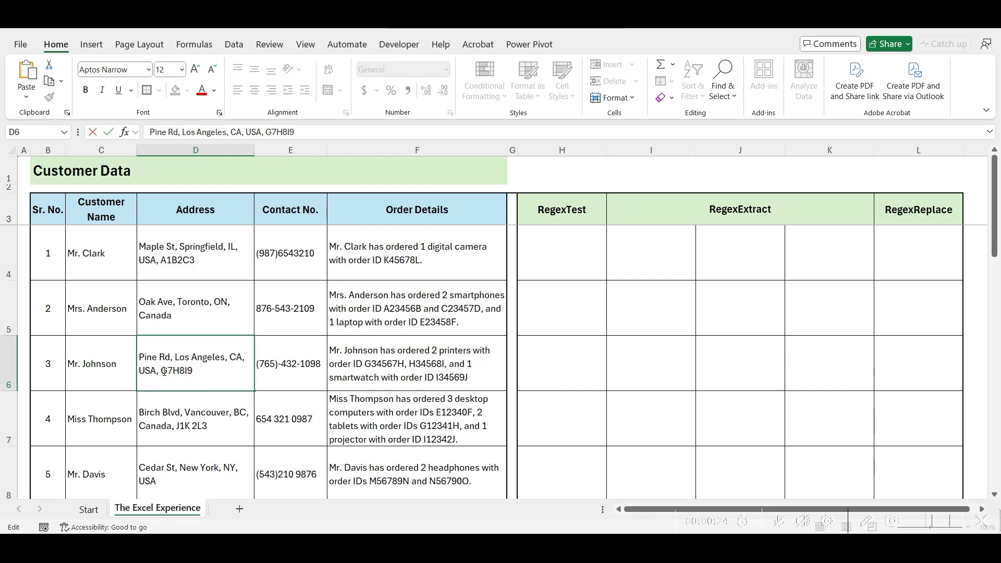
pyautogui.doubleClick(176, 371)
# Step: Highlight Miss Thompson's postal code J1K 2L3, then move to Mr. Clark's RegexTest cell H4
pyautogui.click(195, 428)
pyautogui.doubleClick(195, 426)
pyautogui.moveTo(174, 425); pyautogui.dragTo(208, 426)
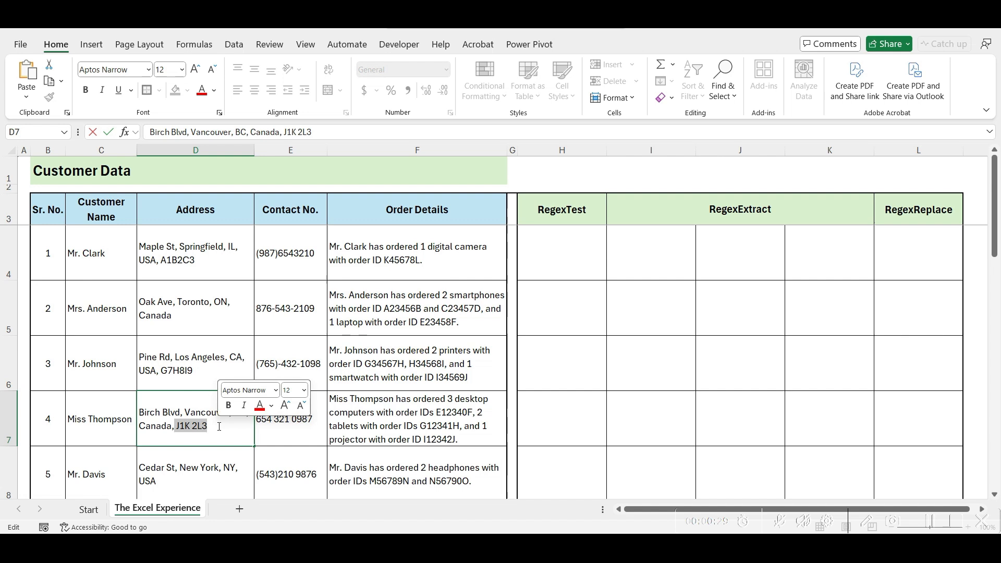
pyautogui.click(290, 479)
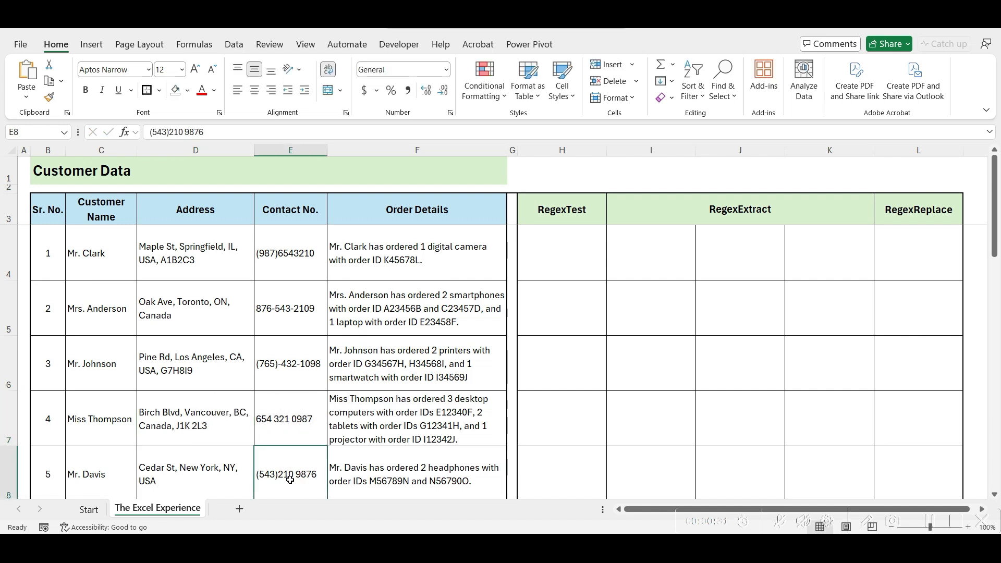
pyautogui.click(557, 268)
pyautogui.write('=')
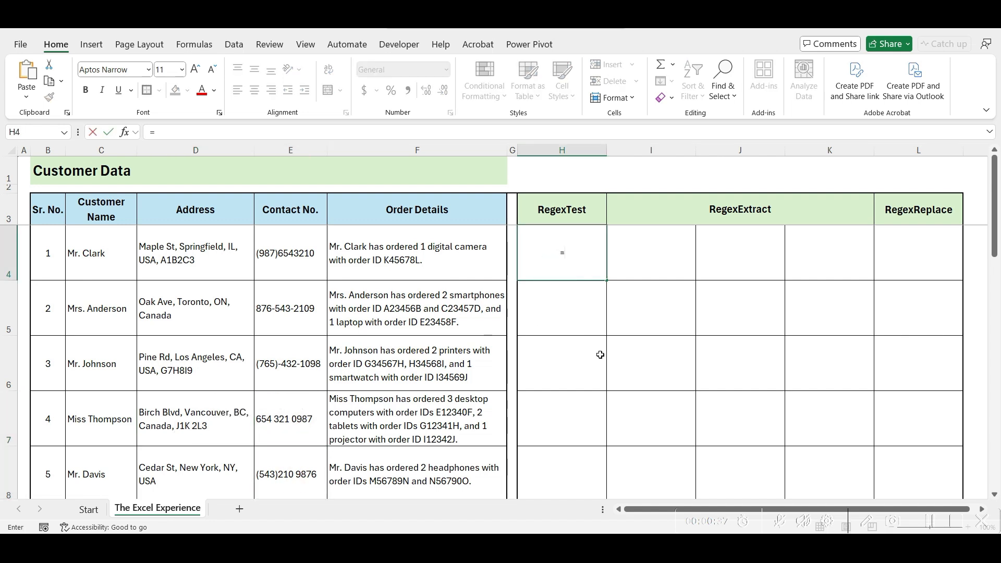
pyautogui.write('REGEXTEST')
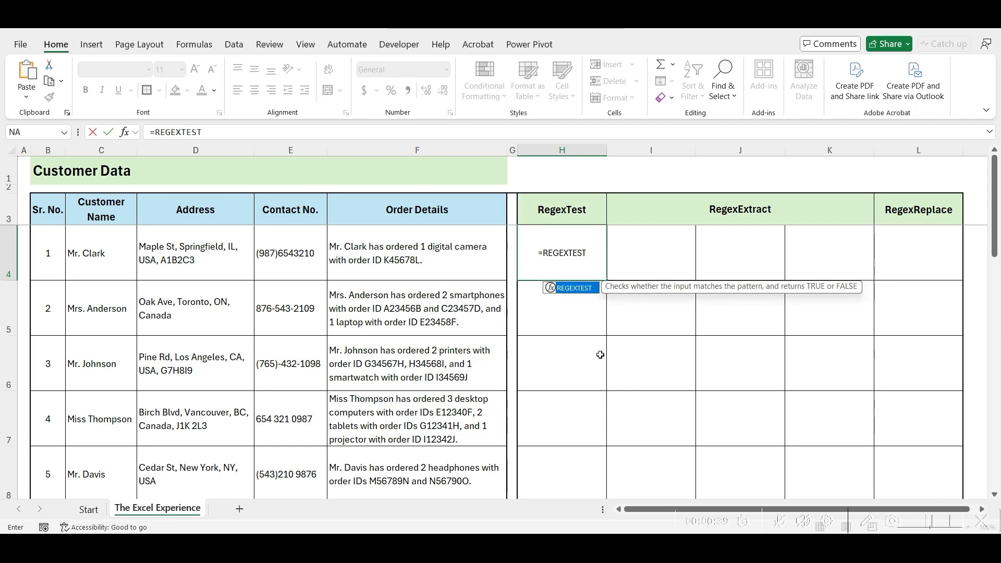
pyautogui.write('(')
# Step: Build =REGEXTEST(D4, pasted postal-code pattern) for Mr. Clark's address in H4
pyautogui.click(216, 268)
pyautogui.write(',')
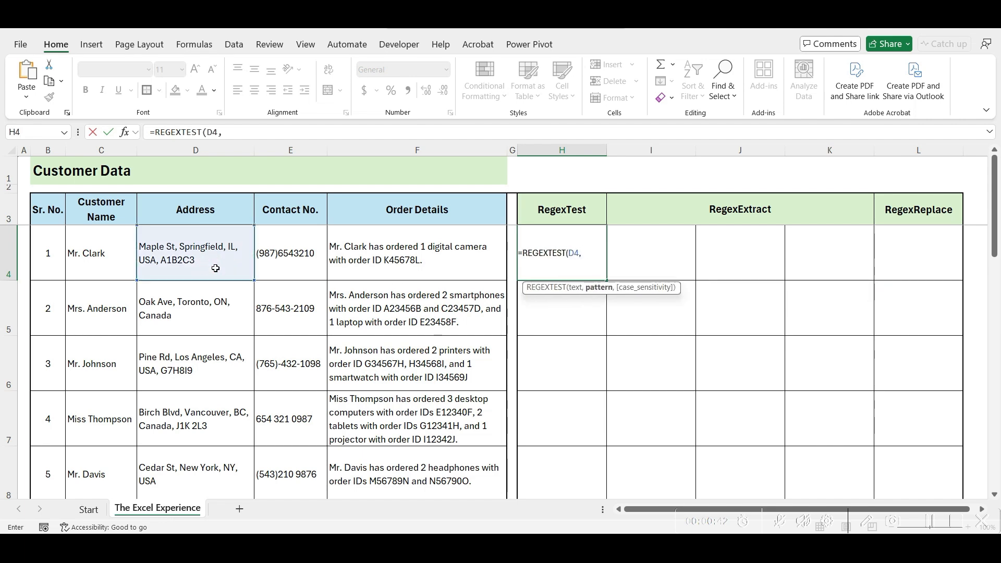
pyautogui.write('\\b([A-Za-z][0-9][A-Za-z]\\s?[0-9][A-Za-z][0-9])\\b')
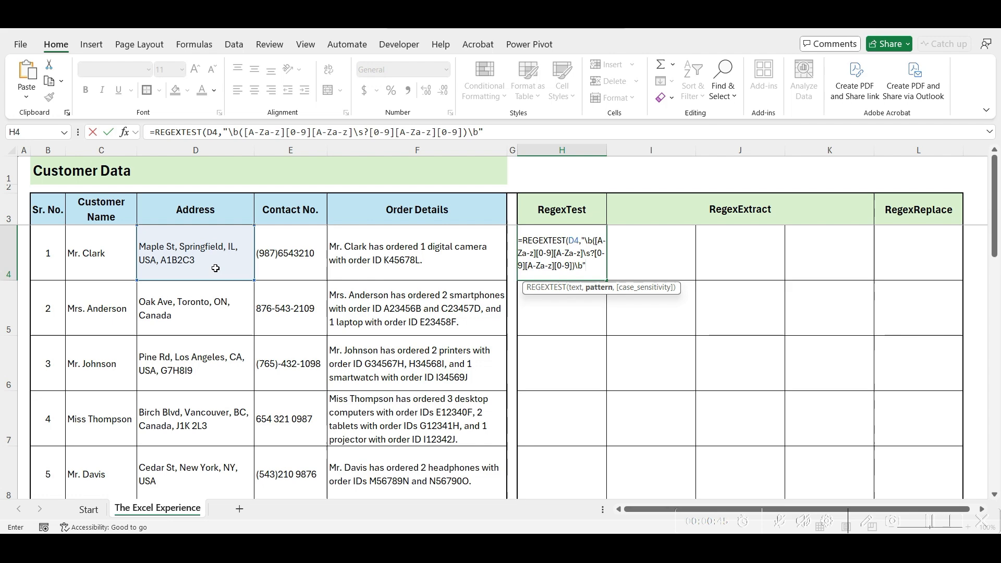
pyautogui.write('"')
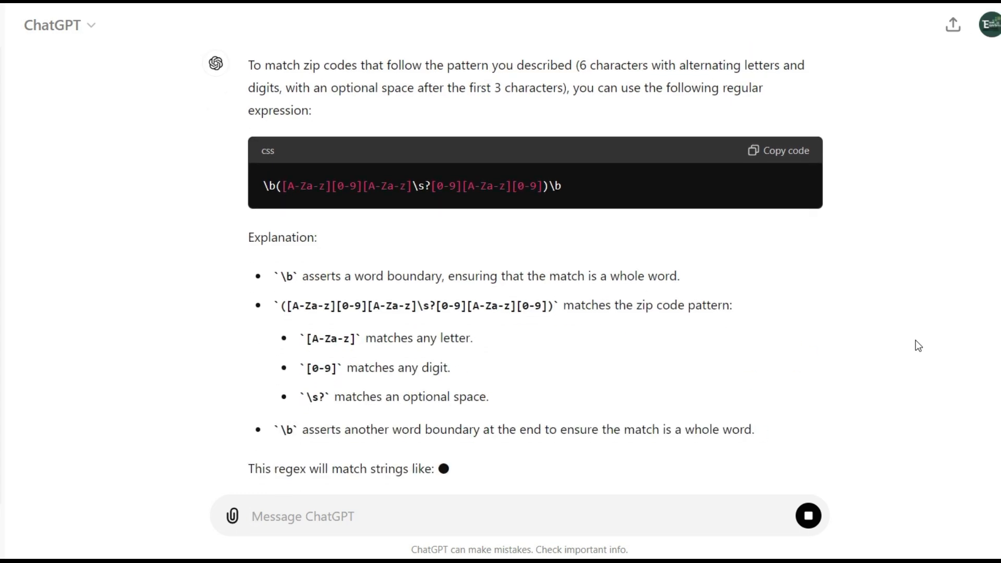
pyautogui.scroll(5, 915, 340)
pyautogui.scroll(3, 916, 341)
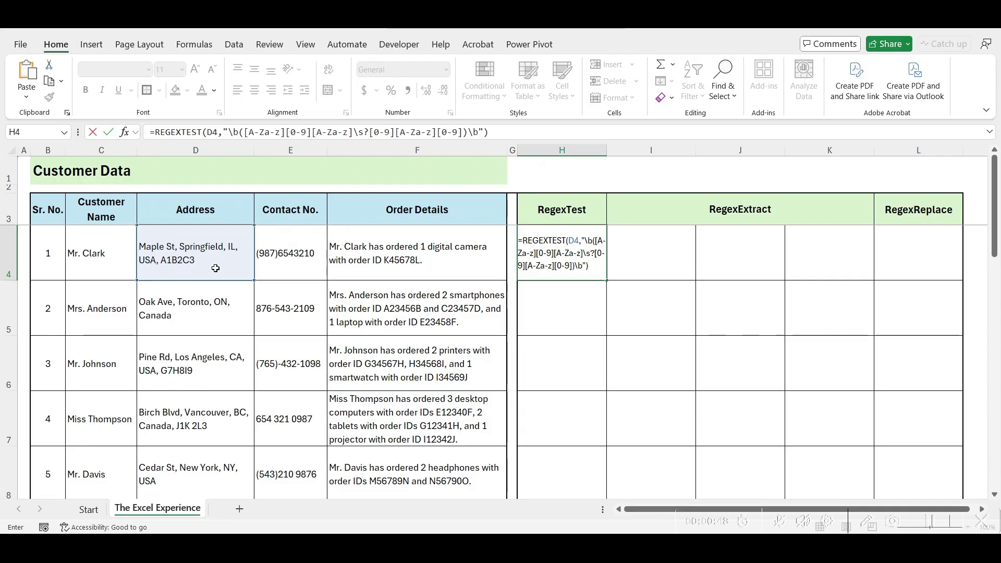
# Step: Commit H4 and fill the postal-code REGEXTEST down to H18
pyautogui.press('Return')
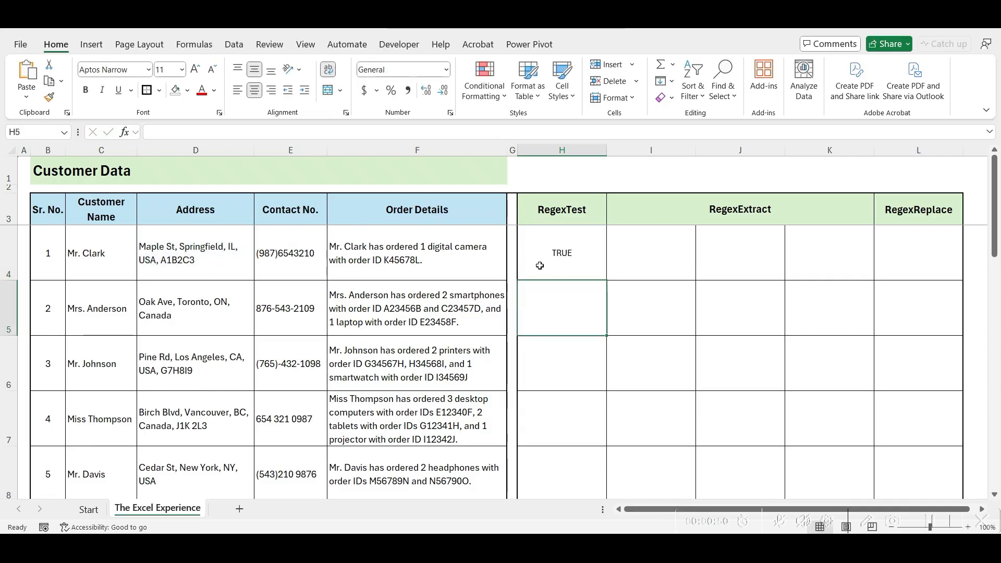
pyautogui.click(562, 252)
pyautogui.moveTo(606, 281); pyautogui.dragTo(588, 438)
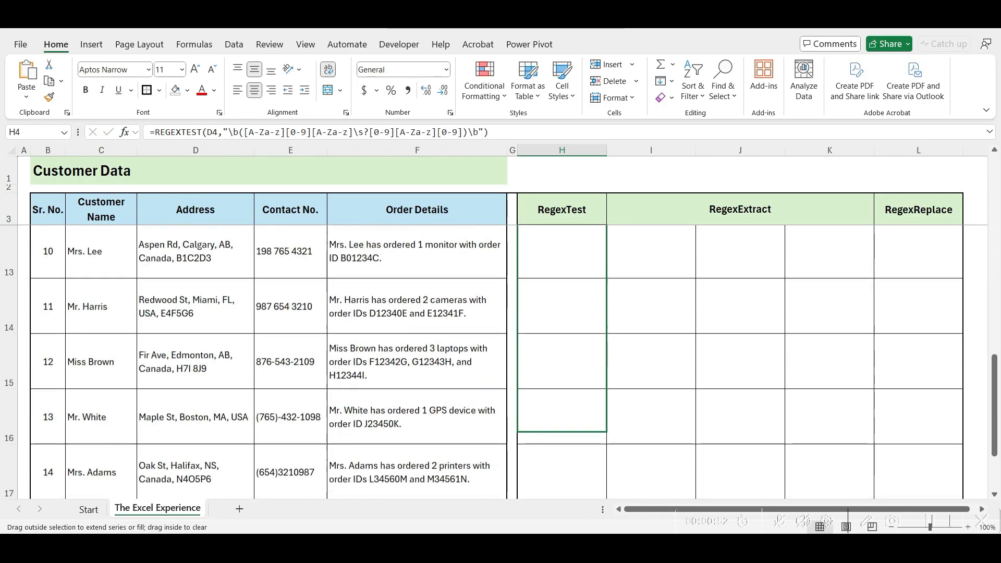
pyautogui.scroll(6, 595, 352)
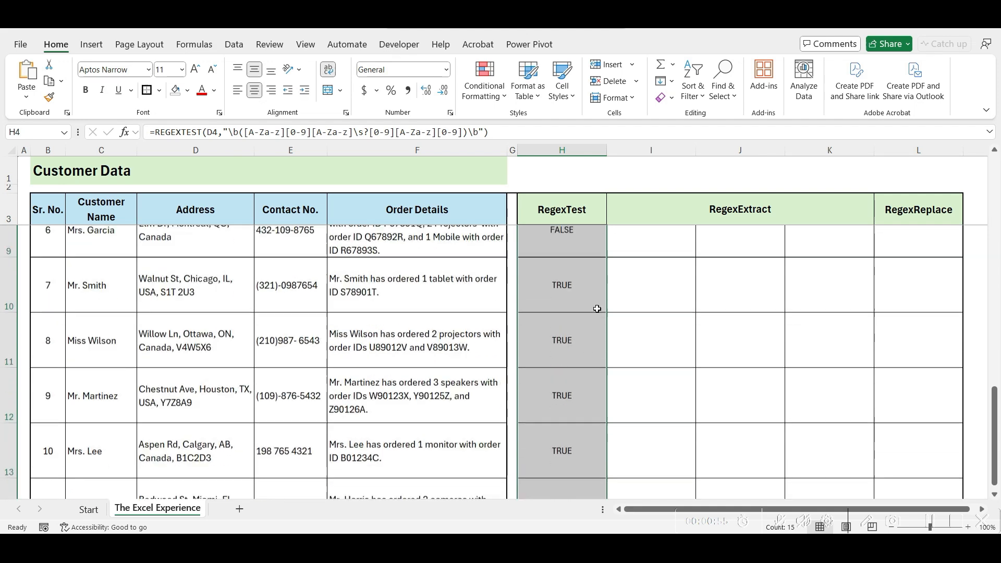
pyautogui.scroll(6, 595, 328)
pyautogui.scroll(4, 596, 309)
pyautogui.scroll(2, 597, 309)
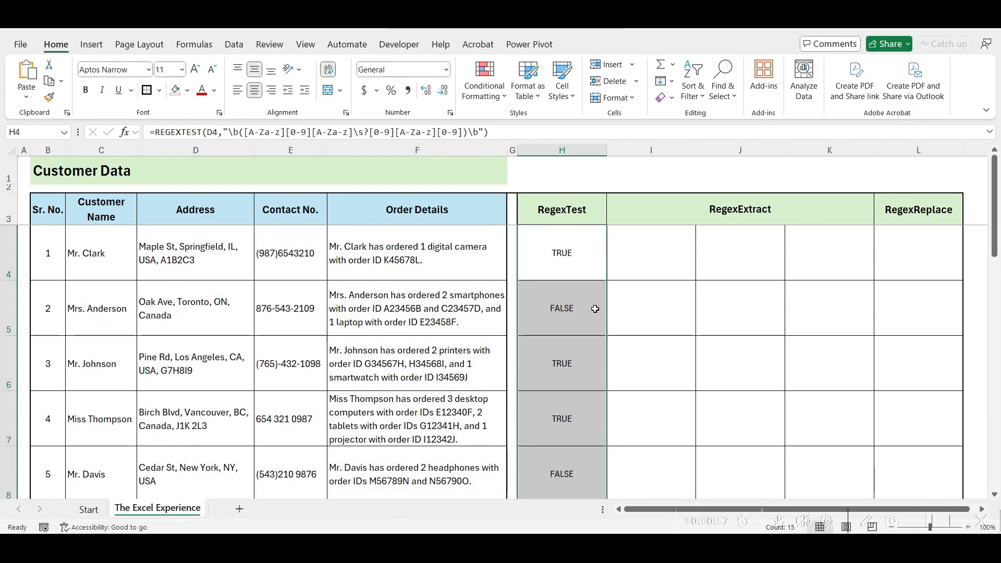
# Step: Review the TRUE/FALSE results for Anderson, Johnson, Thompson, Davis, Garcia and White
pyautogui.click(588, 307)
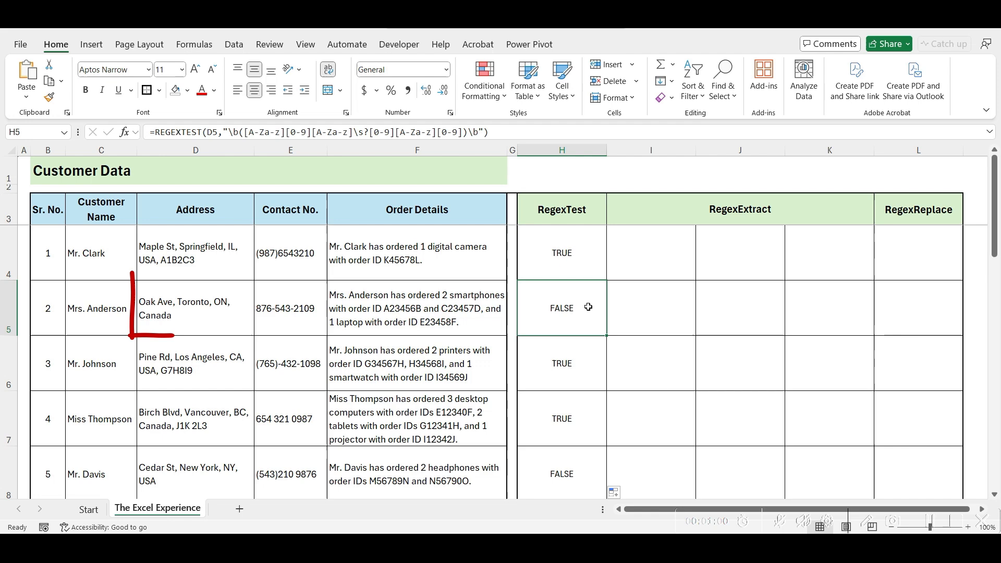
pyautogui.click(583, 365)
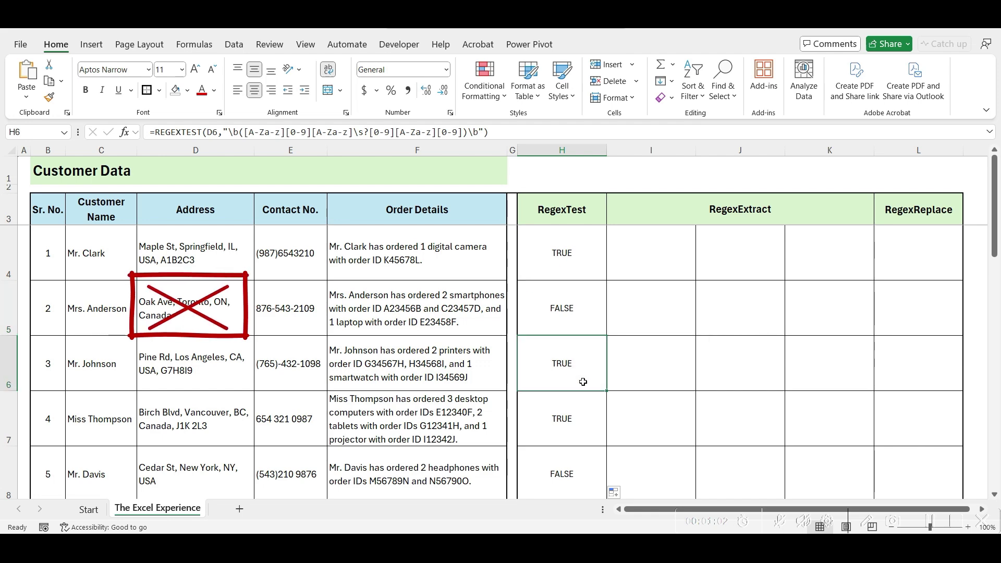
pyautogui.click(581, 413)
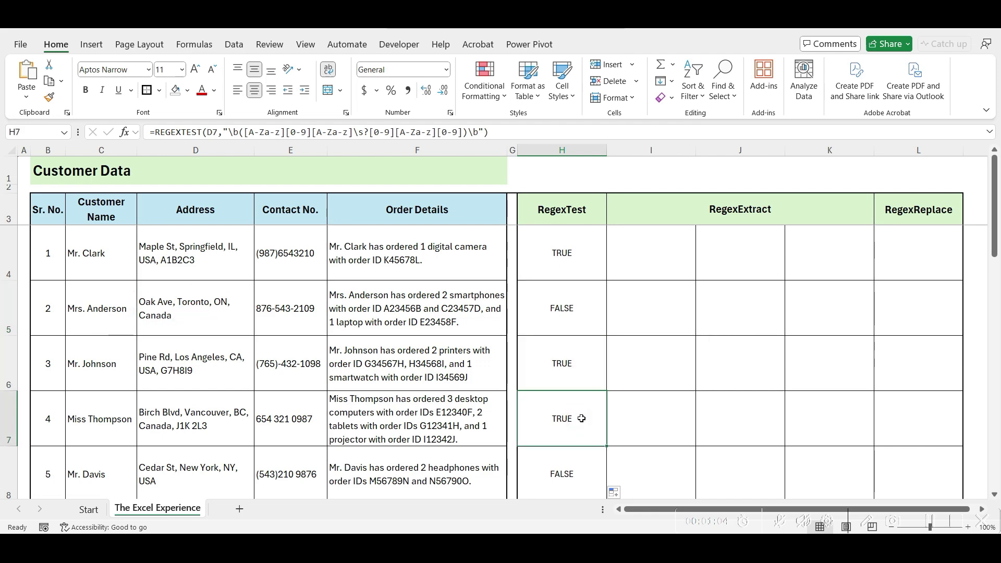
pyautogui.click(582, 470)
pyautogui.scroll(-3, 581, 466)
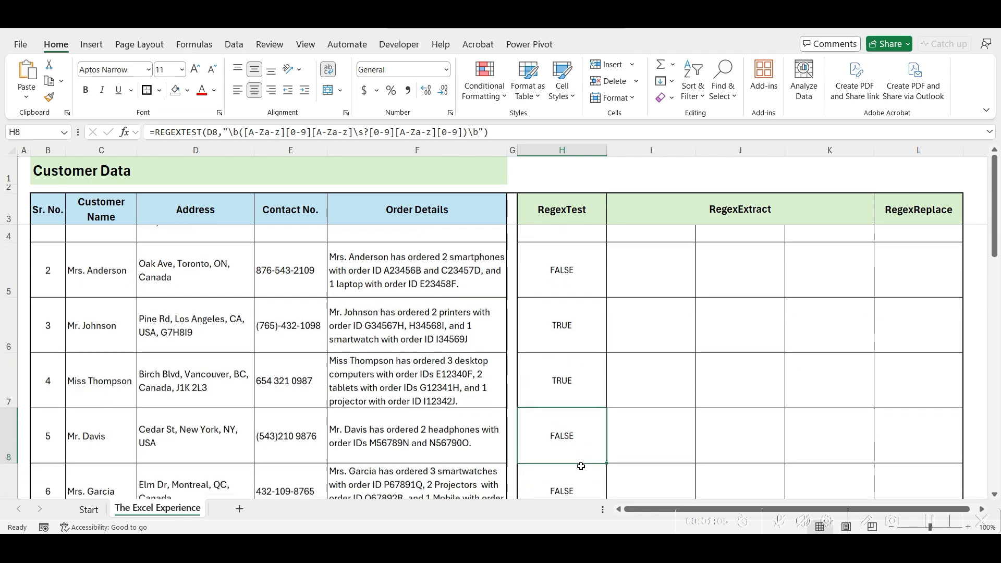
pyautogui.scroll(-1, 581, 466)
pyautogui.click(586, 295)
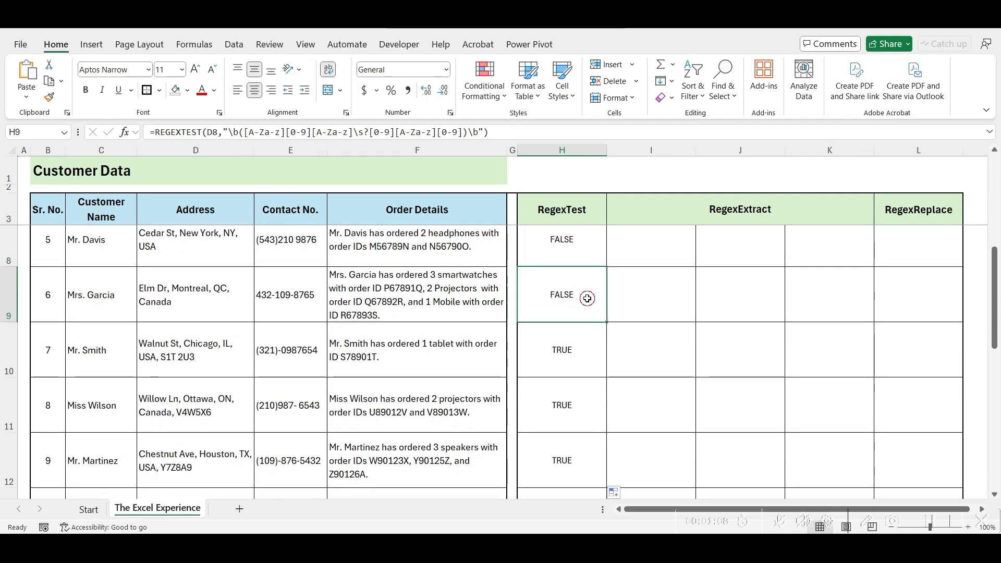
pyautogui.scroll(-2, 584, 422)
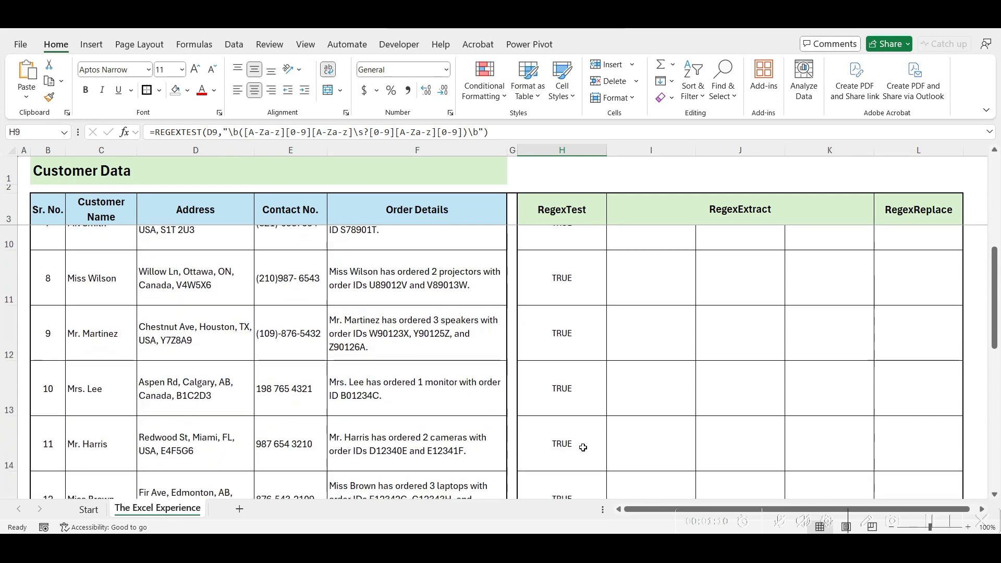
pyautogui.scroll(-2, 583, 438)
pyautogui.scroll(-1, 582, 448)
pyautogui.click(583, 429)
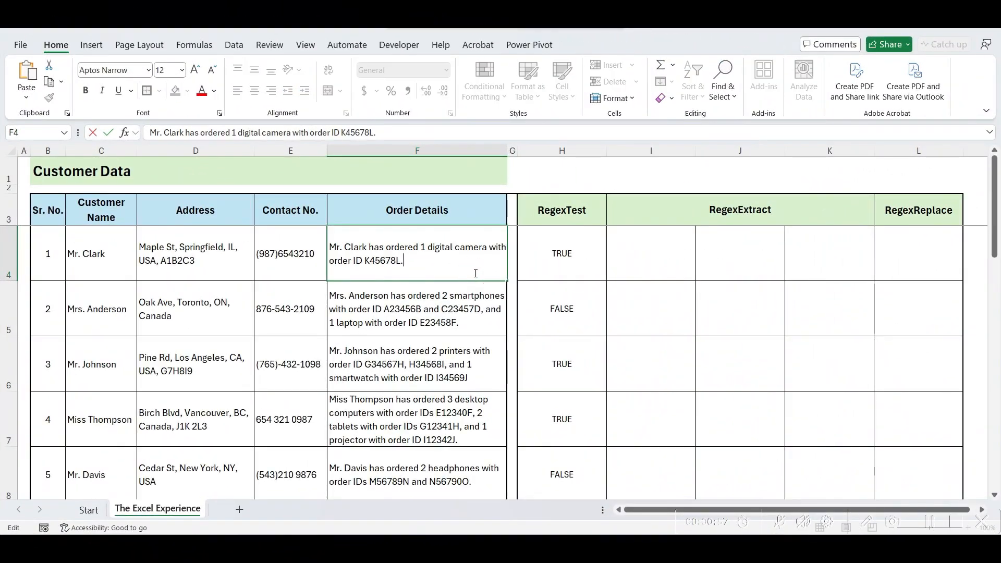
# Step: Copy order ID K45678L from Mr. Clark's order details in F4 into I4
pyautogui.doubleClick(475, 273)
pyautogui.moveTo(403, 260); pyautogui.dragTo(330, 248)
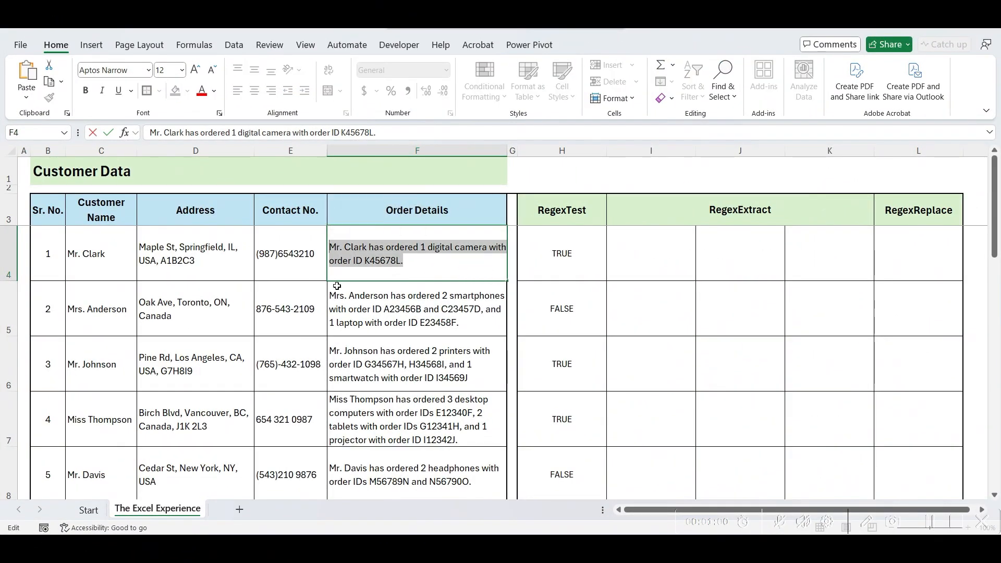
pyautogui.doubleClick(391, 261)
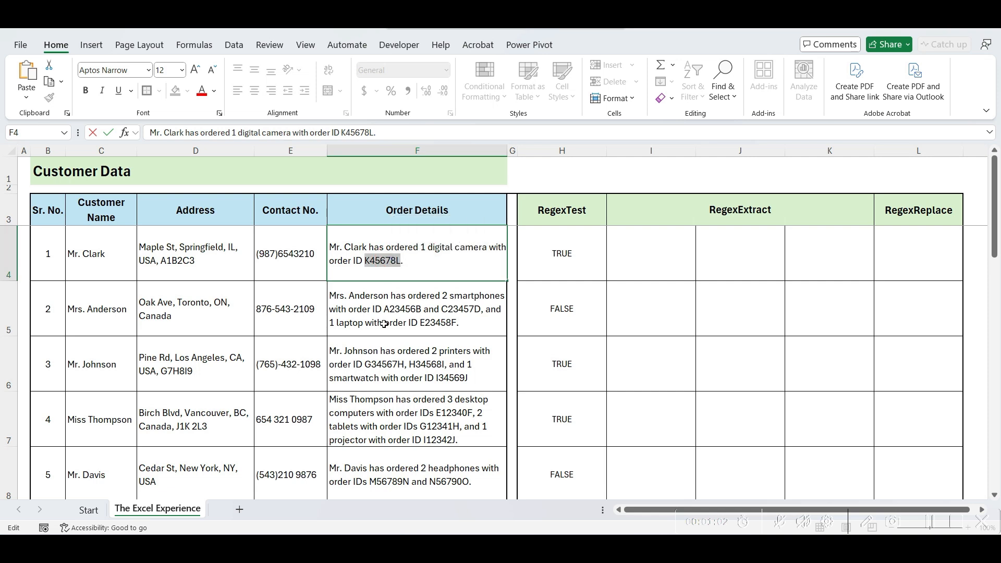
pyautogui.hotkey('ctrl', 'c')
pyautogui.click(651, 258)
pyautogui.hotkey('ctrl', 'v')
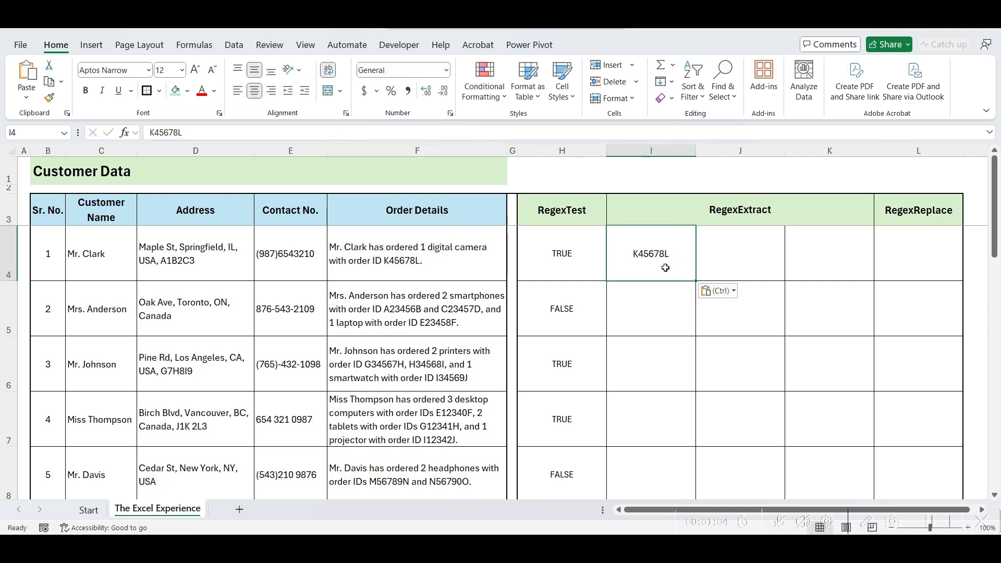
# Step: Replace I4 with =REGEXEXTRACT(F4,"\b[A-Za-z]\d+[A-Za-z]\b"), returning K45678L
pyautogui.click(649, 330)
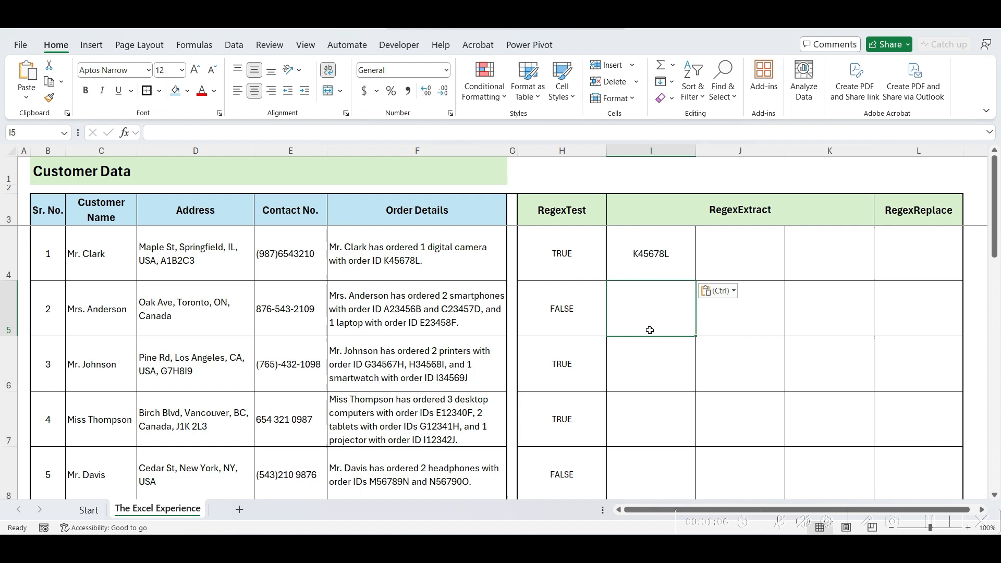
pyautogui.hotkey('ctrl', 'z')
pyautogui.write('=REGE')
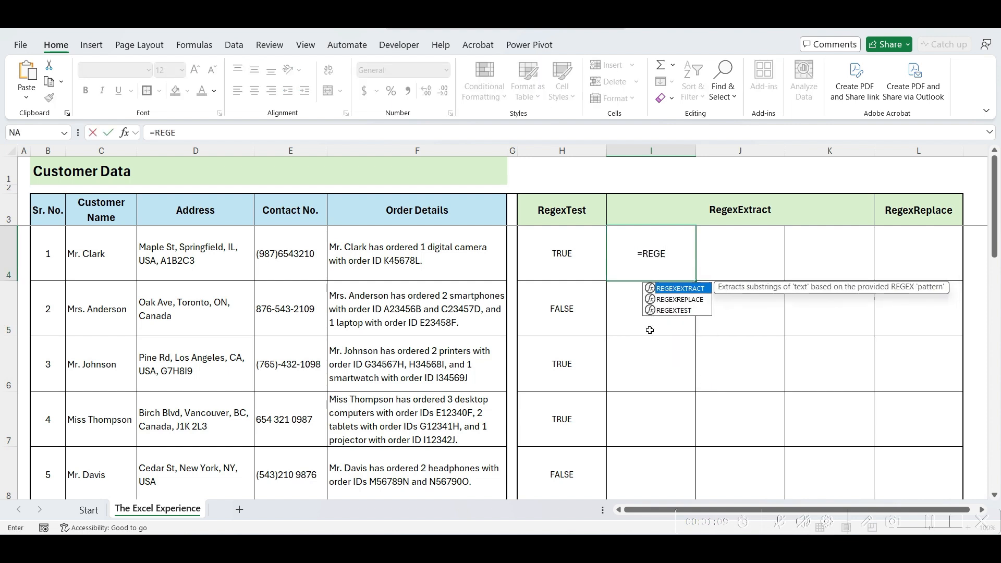
pyautogui.write('XEXT')
pyautogui.press('Tab')
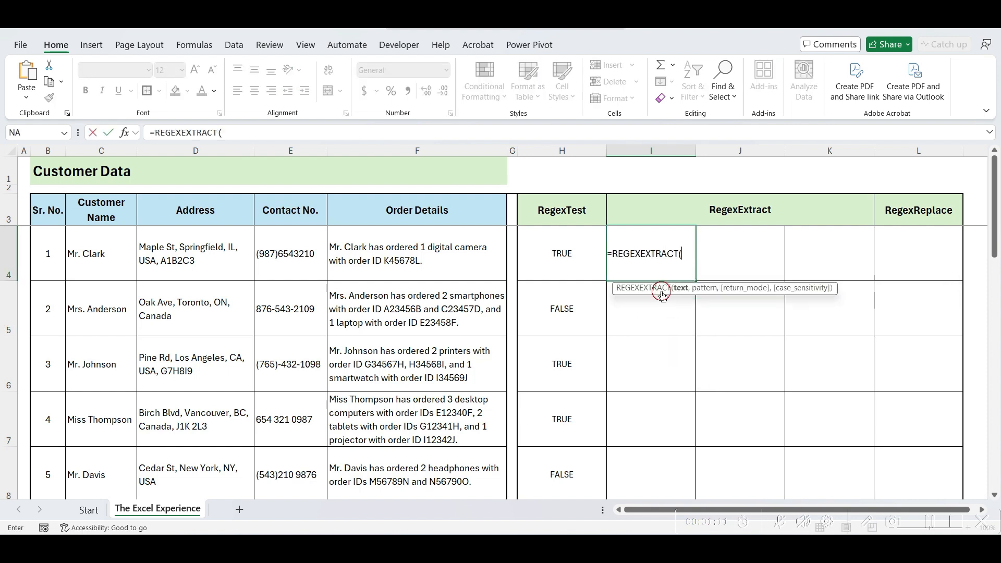
pyautogui.click(441, 264)
pyautogui.write('F4')
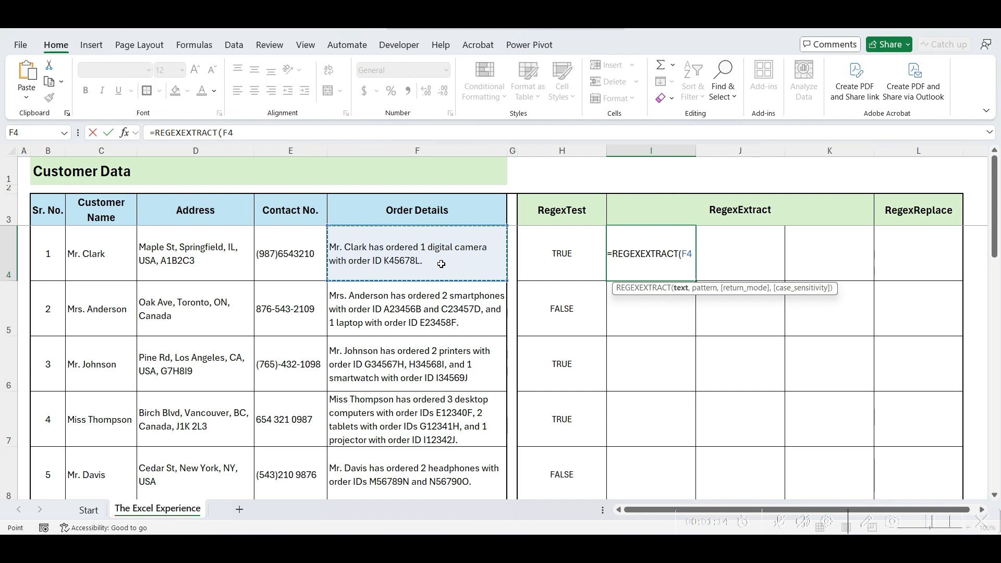
pyautogui.write(',"')
pyautogui.hotkey('ctrl', 'v')
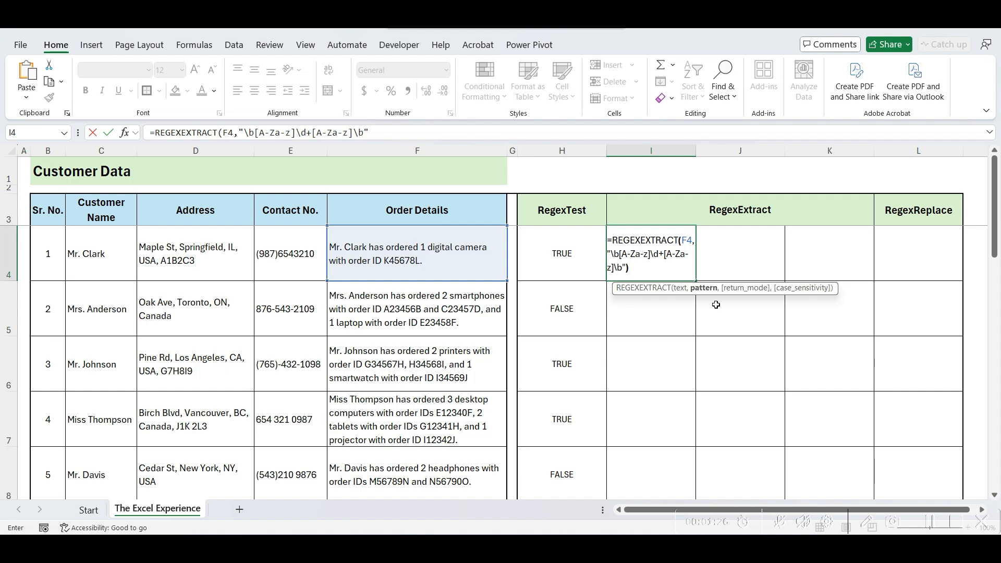
pyautogui.write('")')
pyautogui.press('Return')
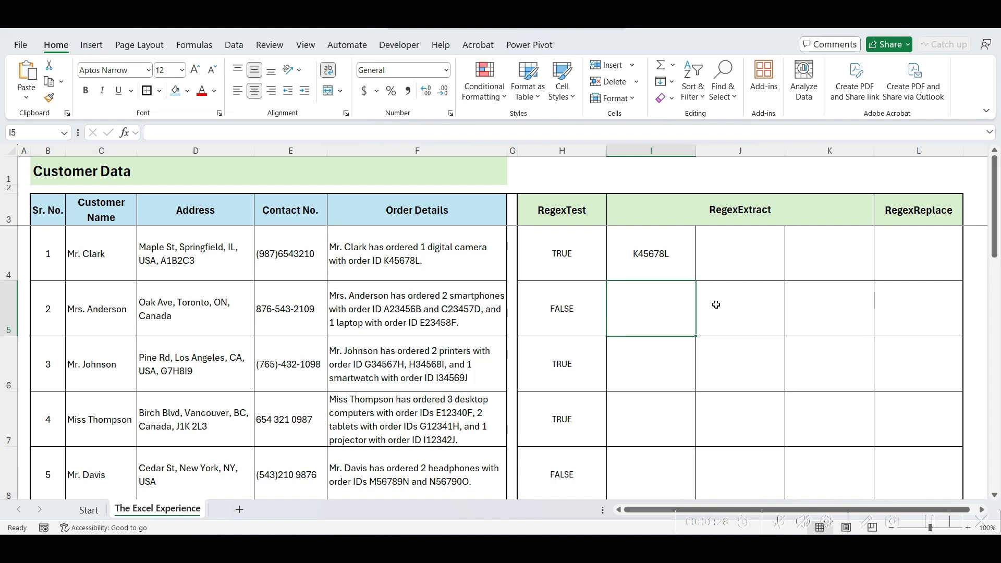
# Step: Fill the REGEXEXTRACT formula down to I18 and inspect Mrs. Anderson's multiple order IDs in F5
pyautogui.click(673, 272)
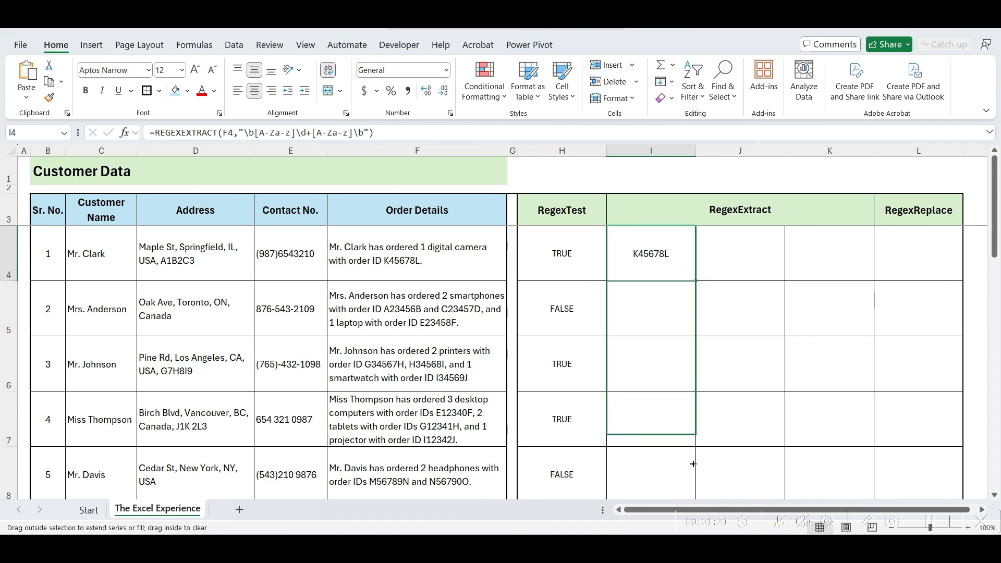
pyautogui.moveTo(694, 281)
pyautogui.mouseDown()
pyautogui.moveTo(695, 407)
pyautogui.moveTo(662, 429)
pyautogui.mouseUp()
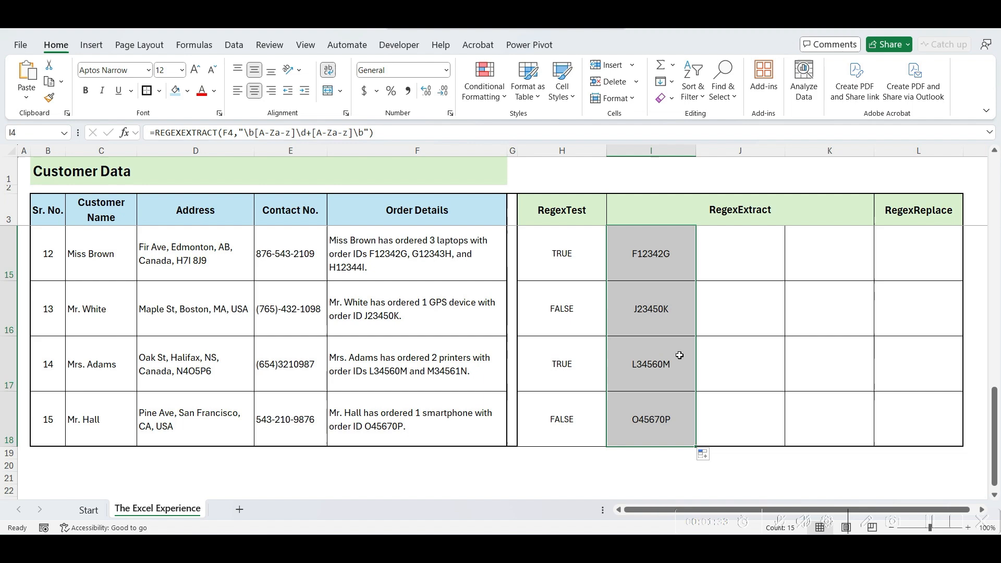
pyautogui.scroll(3, 679, 356)
pyautogui.scroll(3, 679, 356)
pyautogui.scroll(3, 679, 355)
pyautogui.scroll(3, 664, 368)
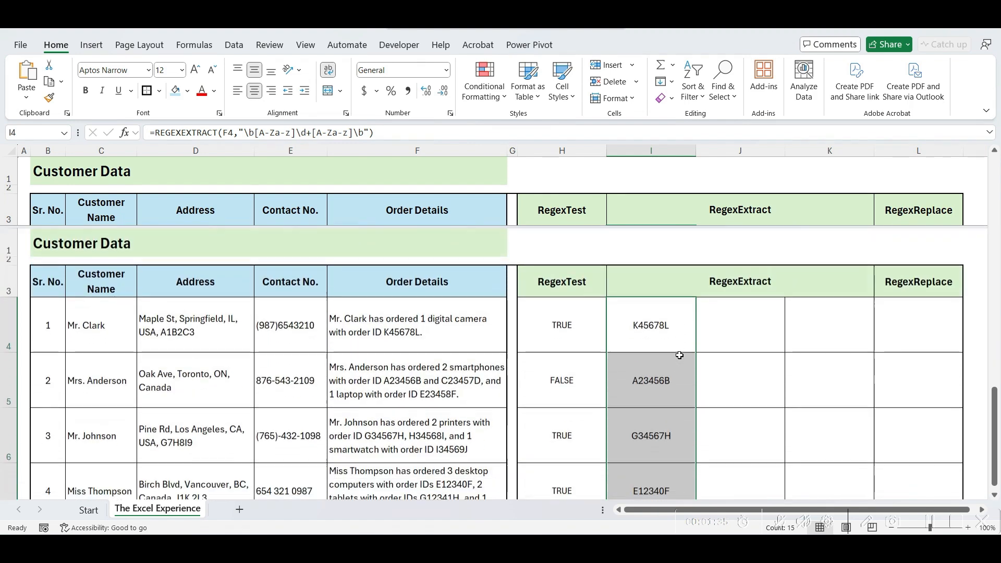
pyautogui.scroll(2, 661, 378)
pyautogui.click(662, 377)
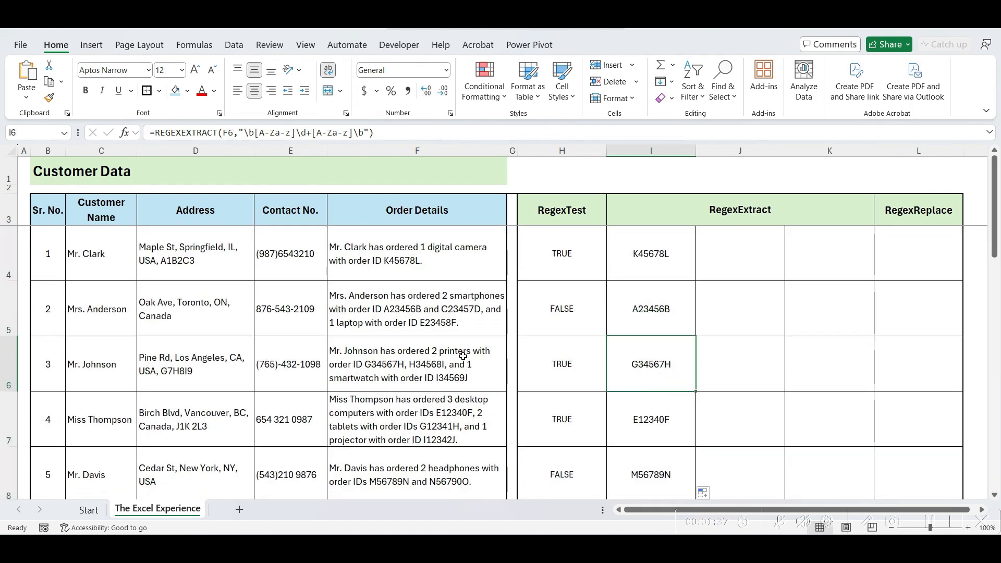
pyautogui.doubleClick(386, 313)
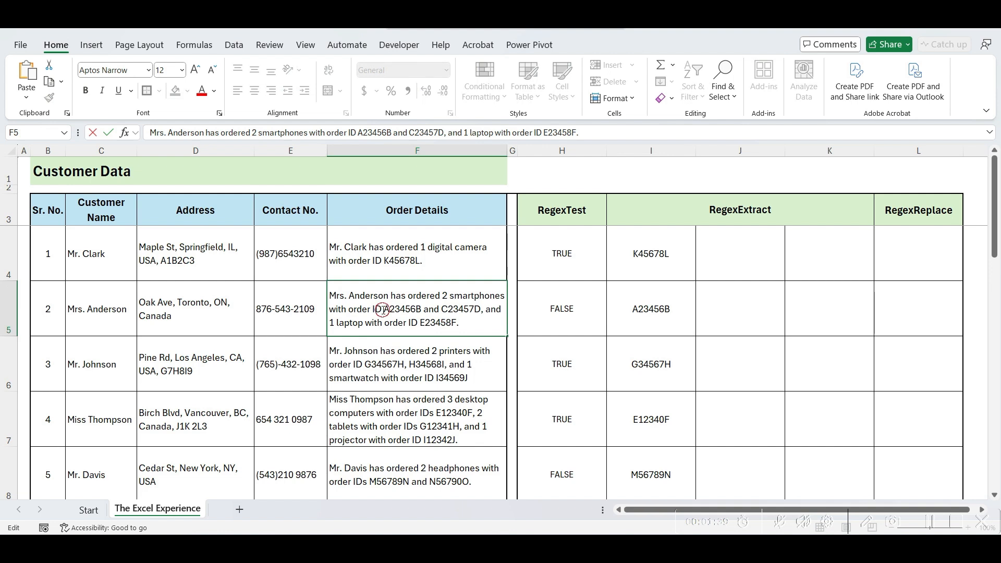
pyautogui.moveTo(384, 310); pyautogui.dragTo(461, 324)
pyautogui.press('Escape')
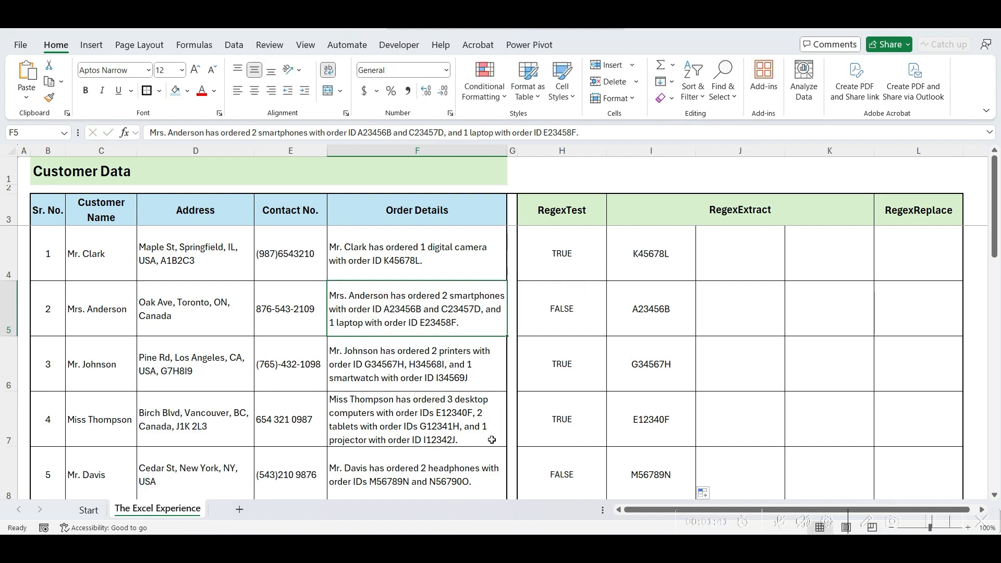
# Step: Add return_mode 1 (All matches) to I4 and fill down, producing #SPILL! in several rows
pyautogui.click(641, 265)
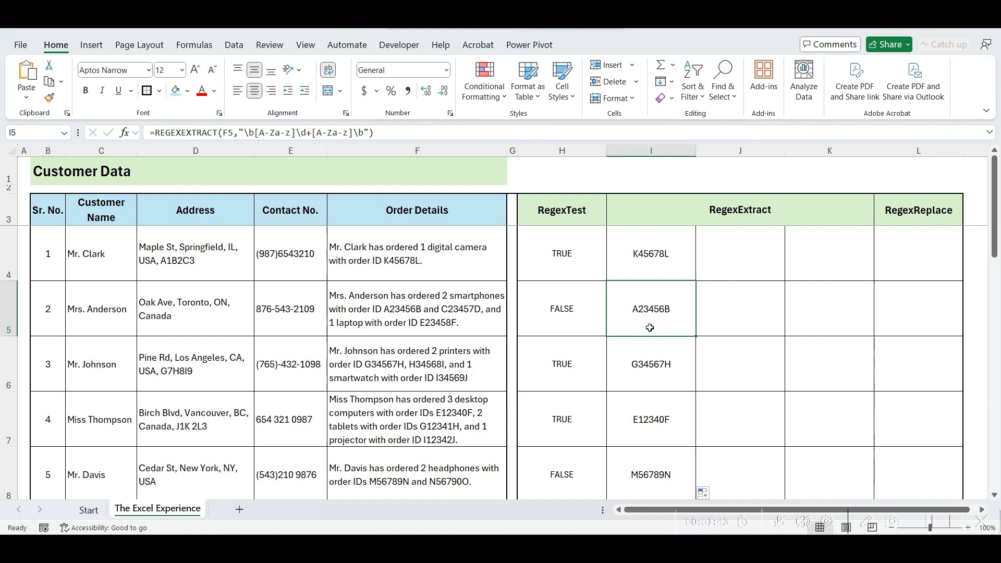
pyautogui.doubleClick(640, 266)
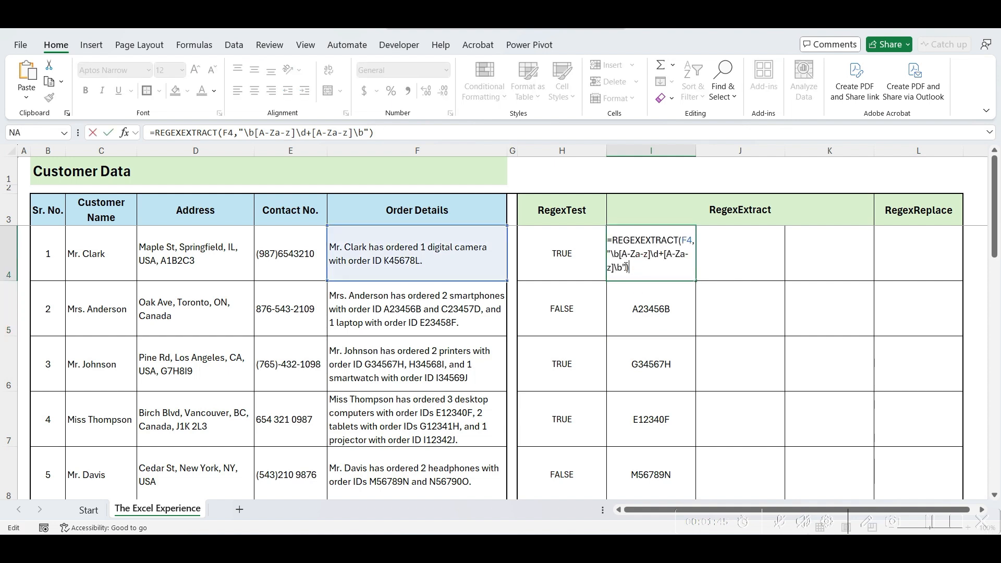
pyautogui.click(628, 266)
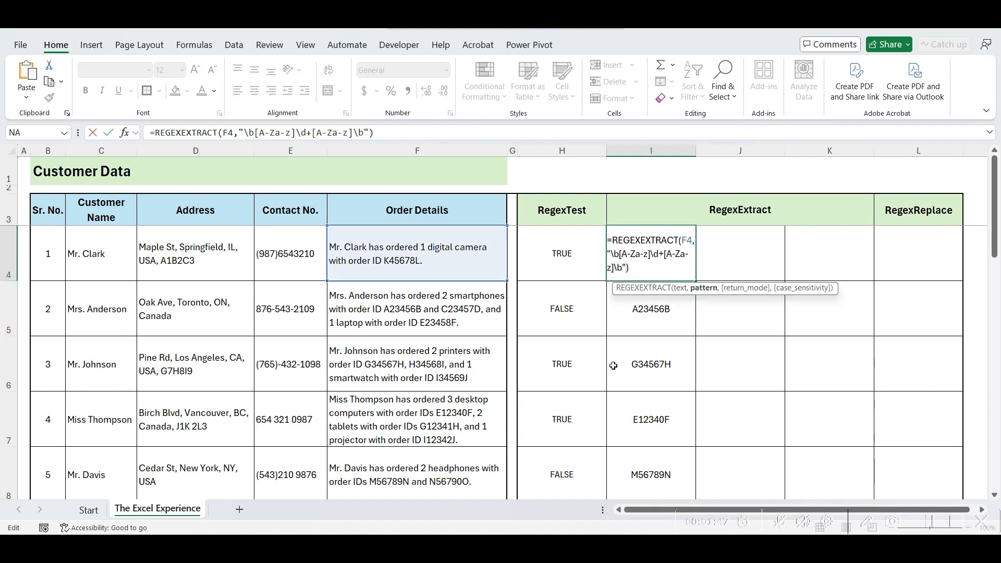
pyautogui.write(',')
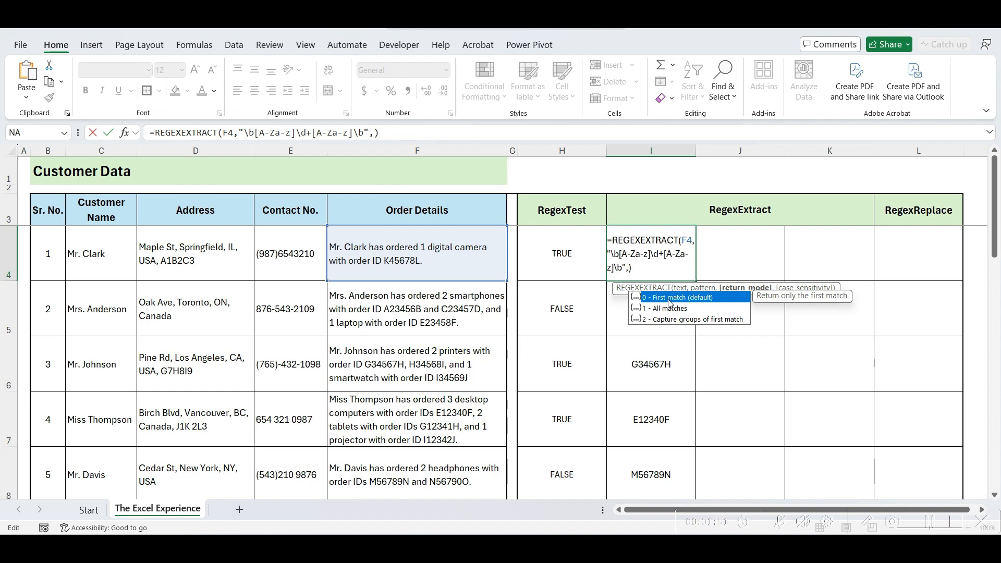
pyautogui.doubleClick(671, 309)
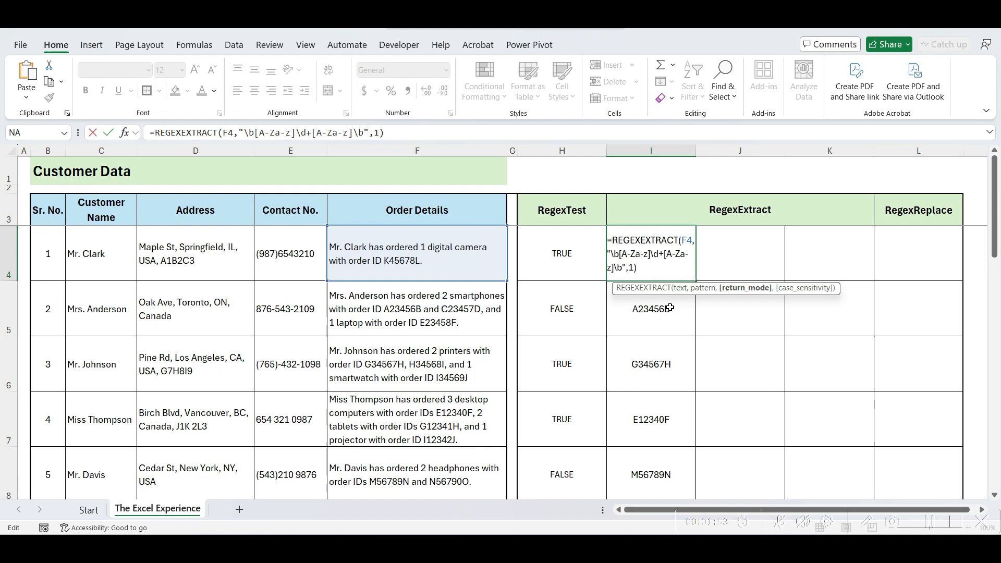
pyautogui.press('Return')
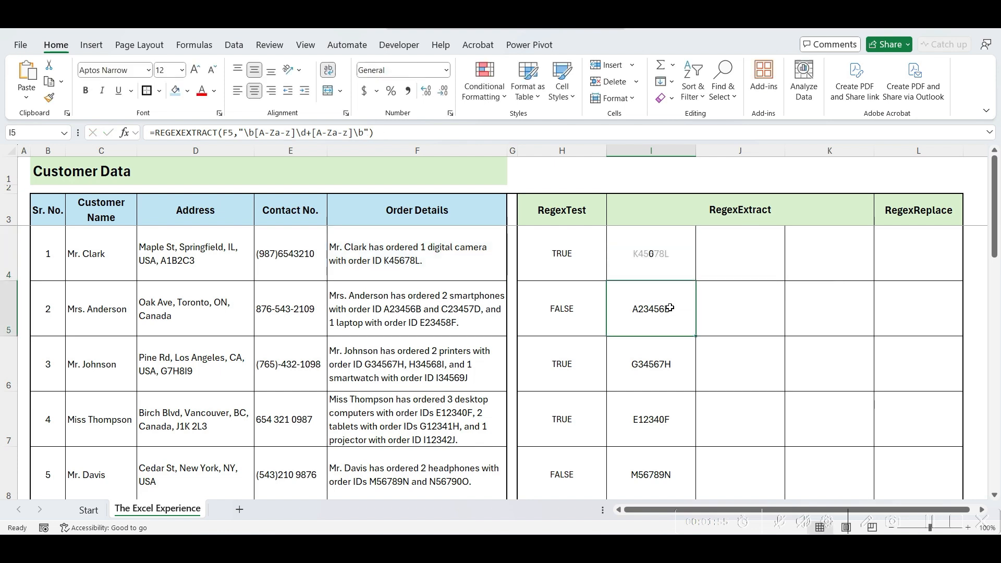
pyautogui.click(680, 260)
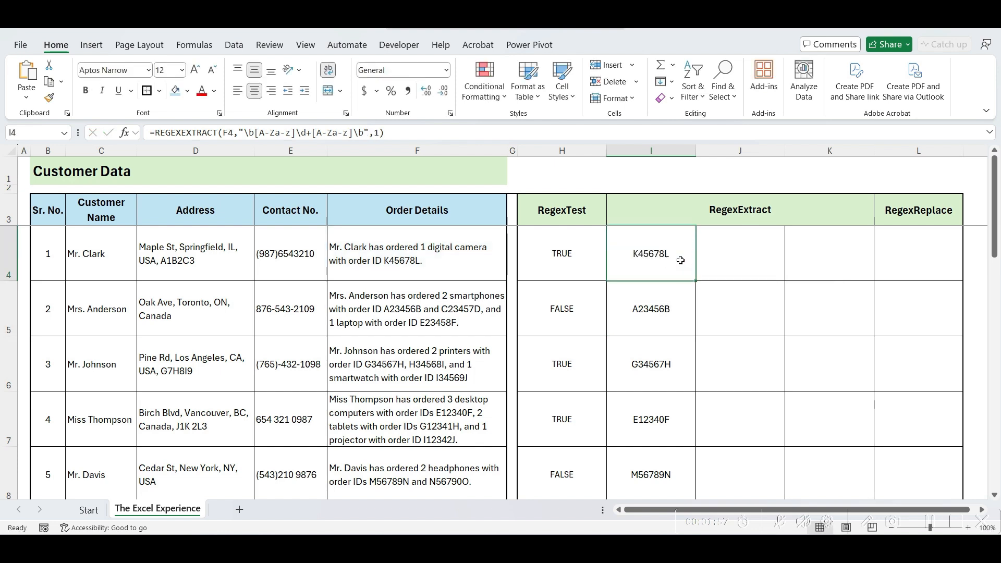
pyautogui.moveTo(695, 281)
pyautogui.mouseDown()
pyautogui.moveTo(701, 412)
pyautogui.moveTo(677, 450)
pyautogui.mouseUp()
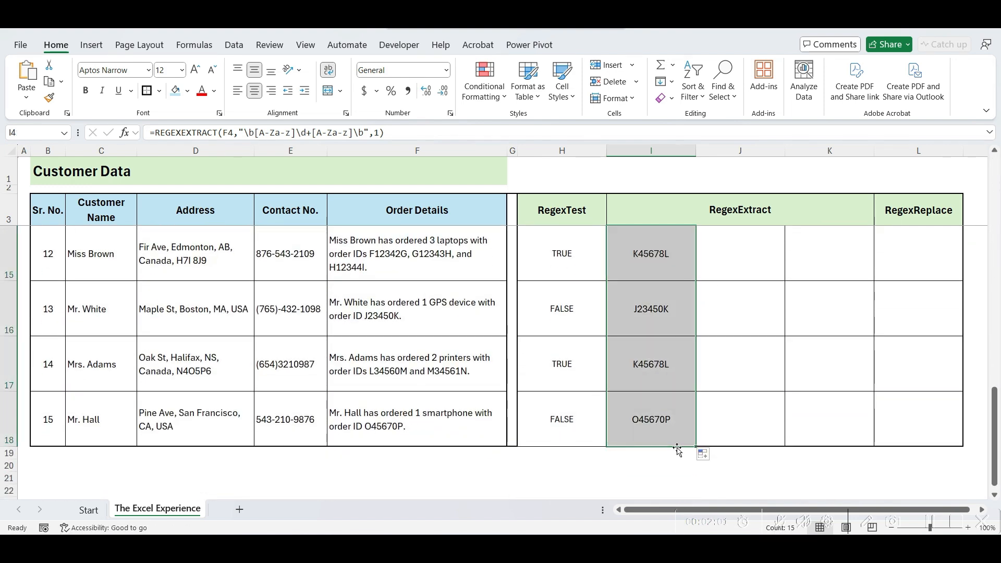
pyautogui.scroll(4, 677, 451)
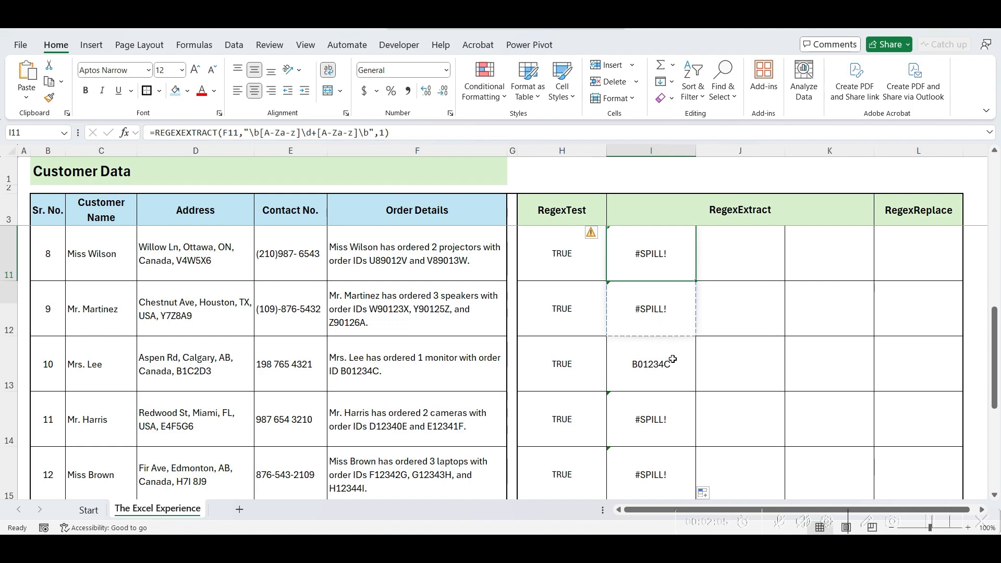
pyautogui.scroll(3, 673, 360)
pyautogui.scroll(4, 673, 360)
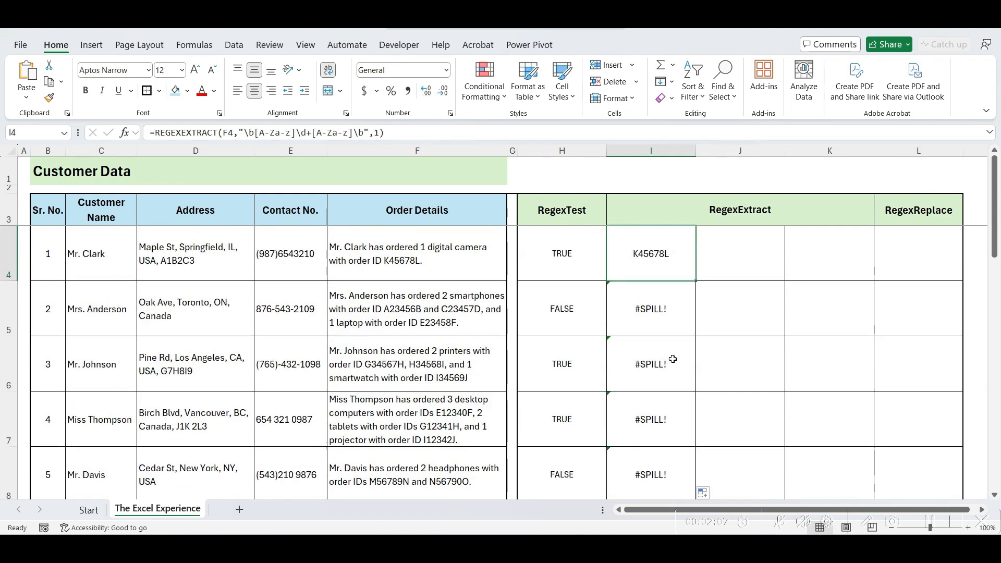
# Step: Wrap I4 in TRANSPOSE so all order IDs spread across columns I–K, and fill it down
pyautogui.doubleClick(662, 260)
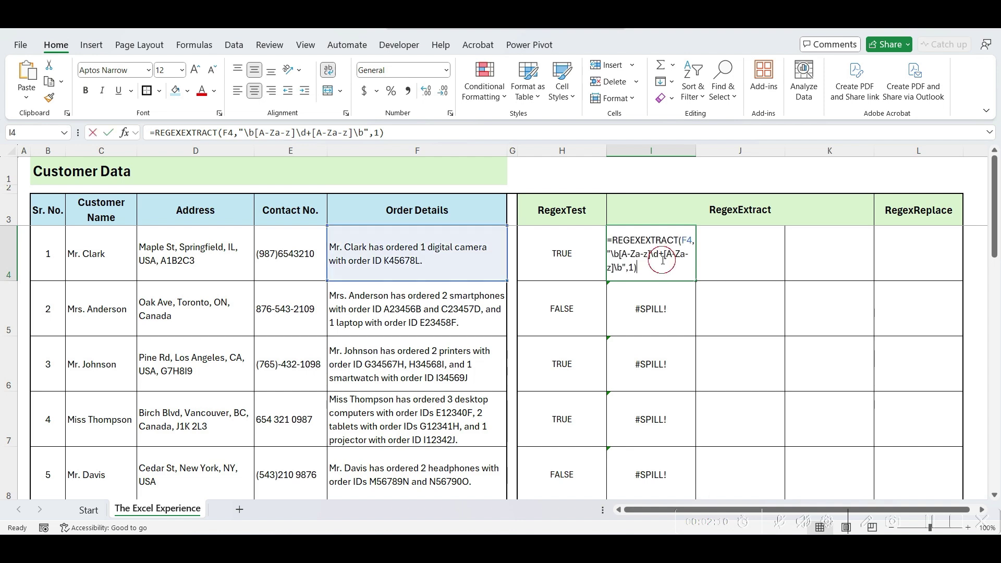
pyautogui.click(611, 244)
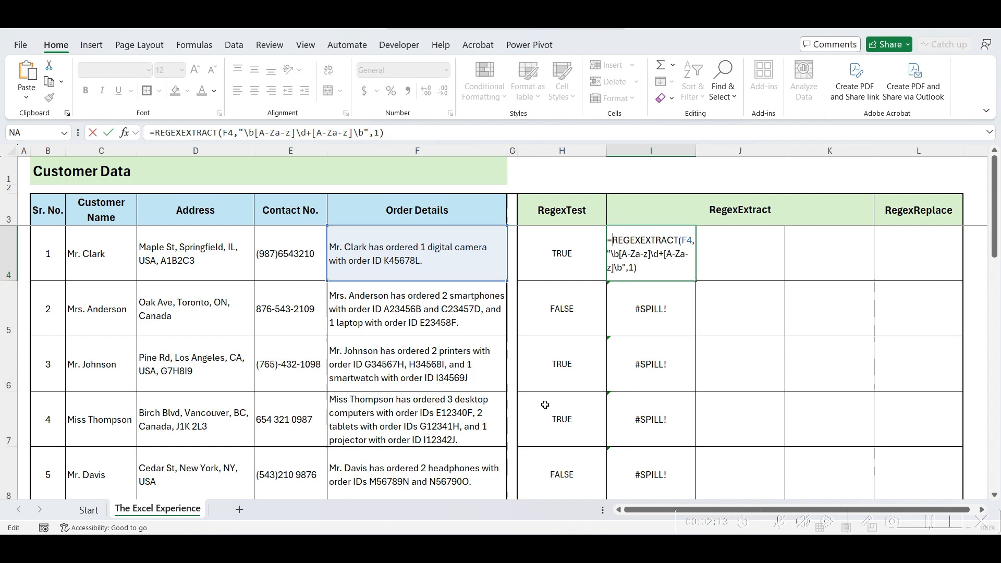
pyautogui.write('TRANSPORSE(')
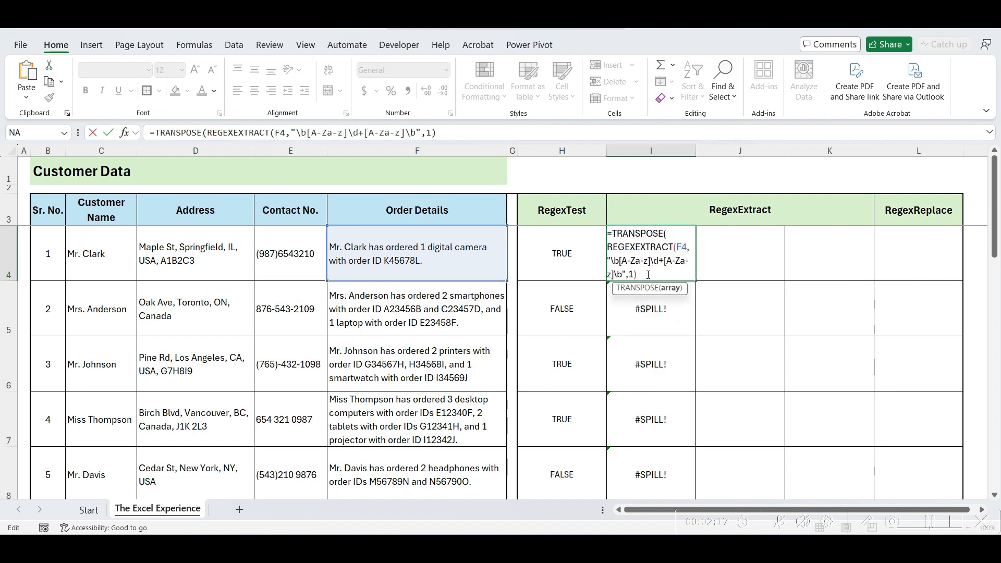
pyautogui.write(')')
pyautogui.hotkey('ctrl', 'Return')
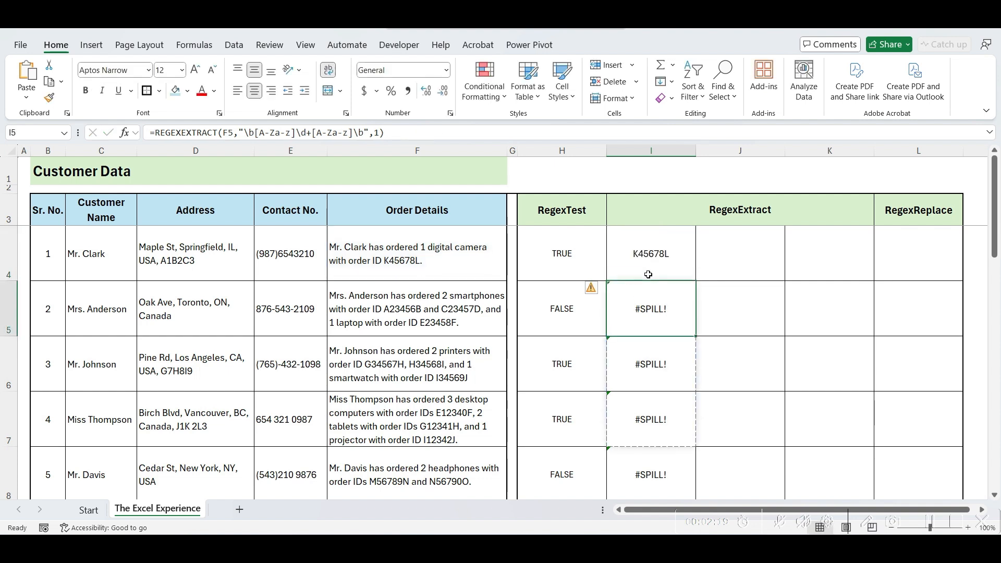
pyautogui.doubleClick(694, 283)
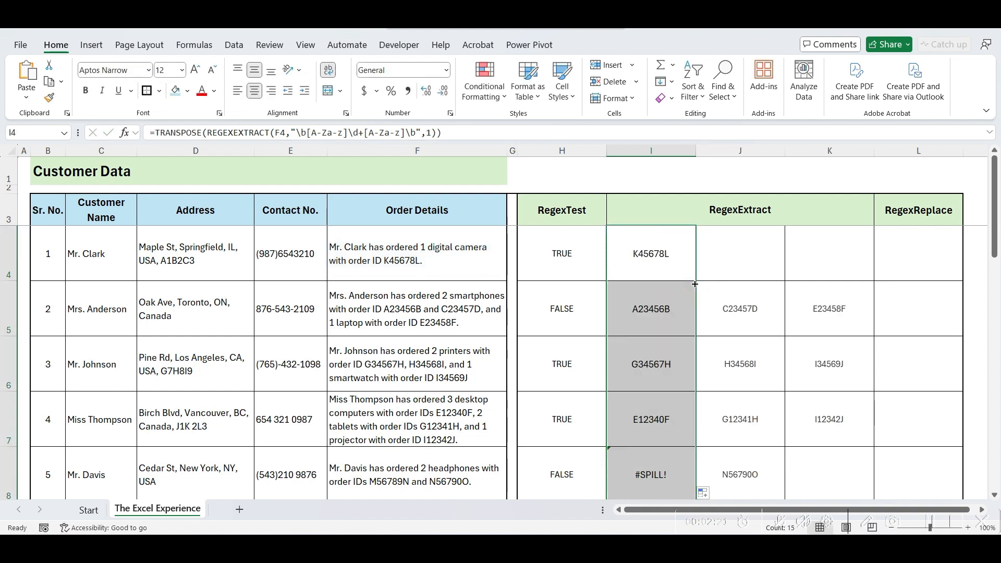
# Step: Check the filled order-ID results, including Miss Thompson's and Mr. Martinez's rows
pyautogui.click(674, 314)
pyautogui.click(671, 358)
pyautogui.click(666, 425)
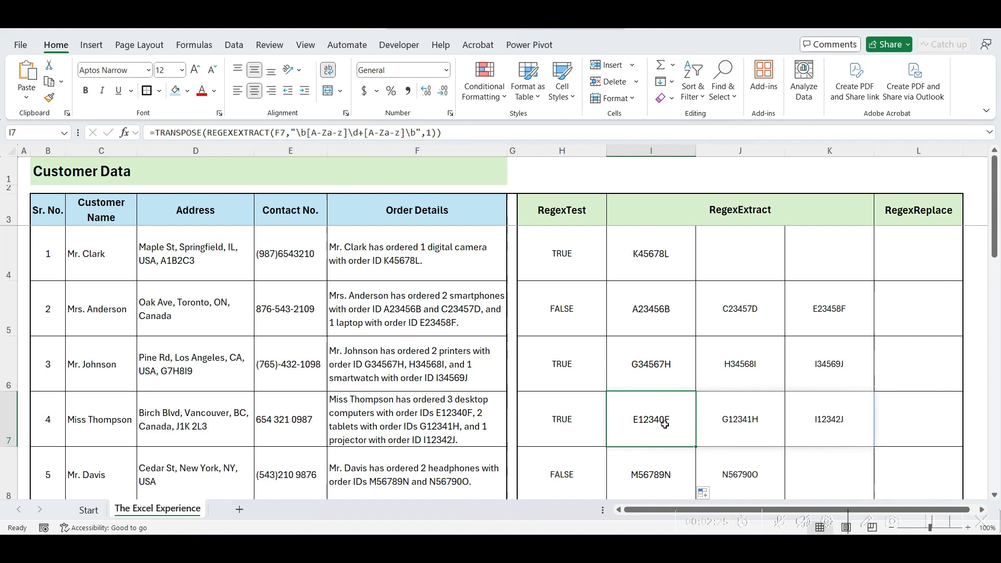
pyautogui.scroll(-4, 665, 425)
pyautogui.scroll(-2, 664, 425)
pyautogui.scroll(-1, 664, 425)
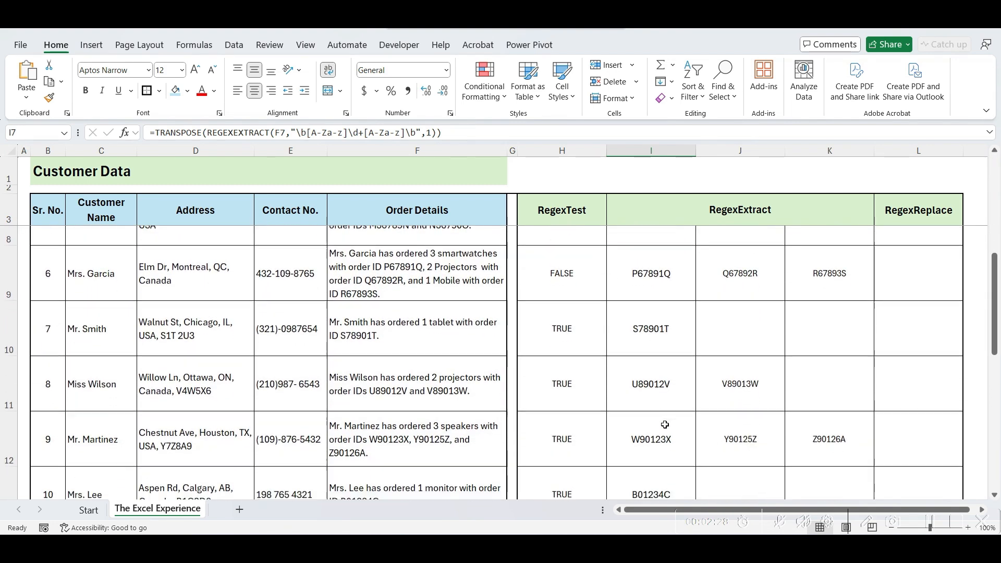
pyautogui.click(377, 426)
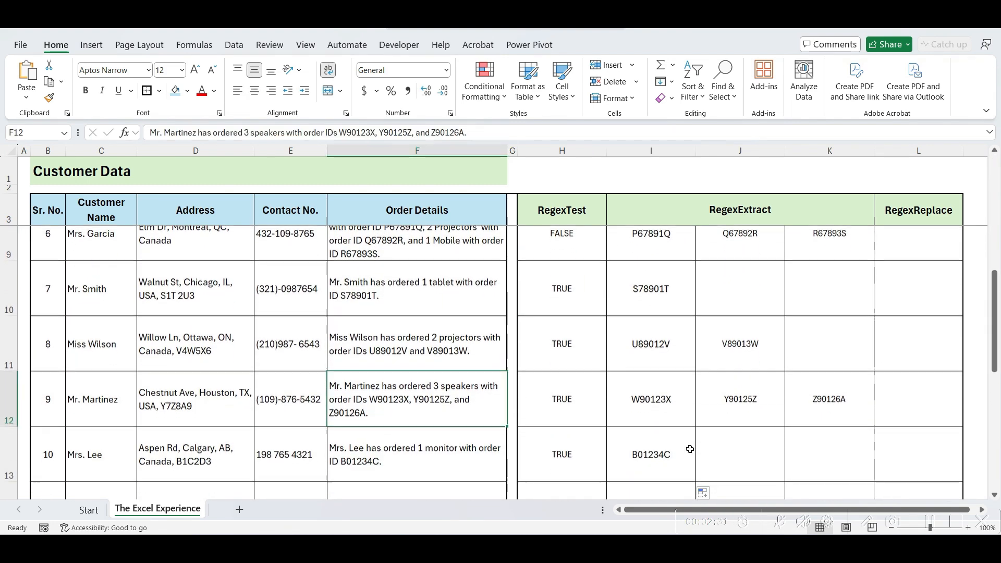
pyautogui.scroll(-2, 645, 385)
pyautogui.scroll(-1, 665, 415)
pyautogui.scroll(-1, 690, 450)
pyautogui.scroll(-2, 691, 449)
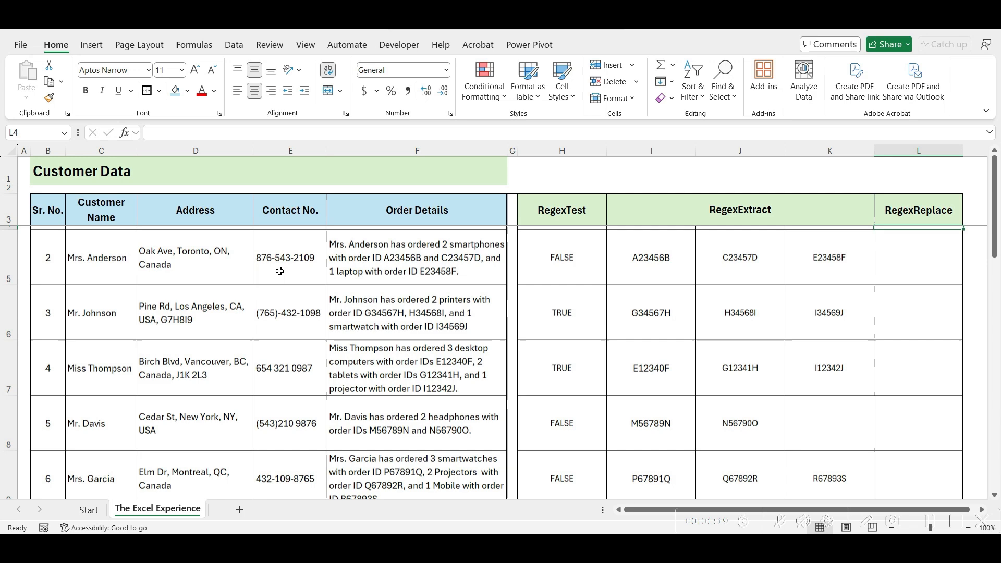
pyautogui.scroll(-2, 279, 271)
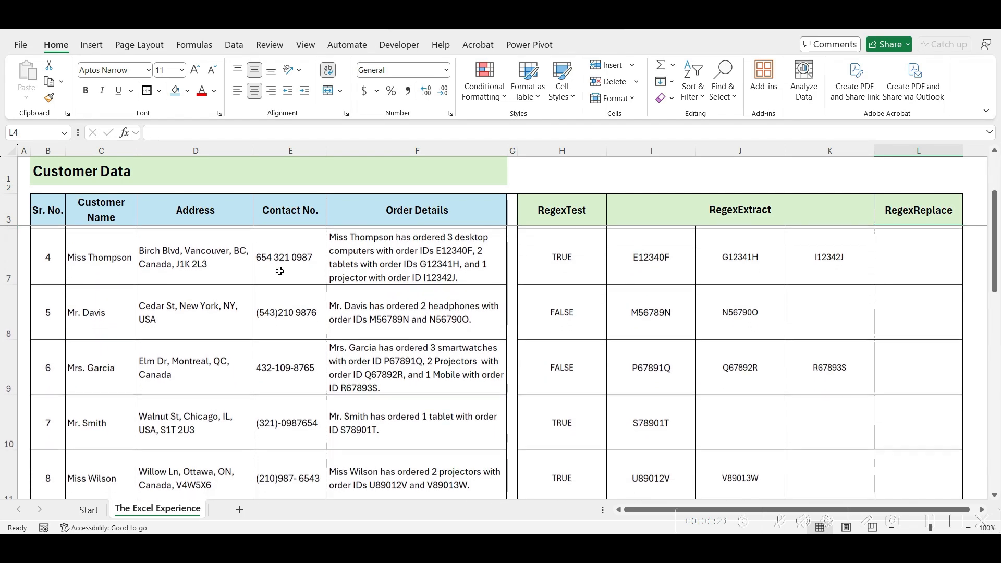
pyautogui.scroll(2, 280, 270)
pyautogui.scroll(1, 280, 271)
pyautogui.scroll(2, 279, 270)
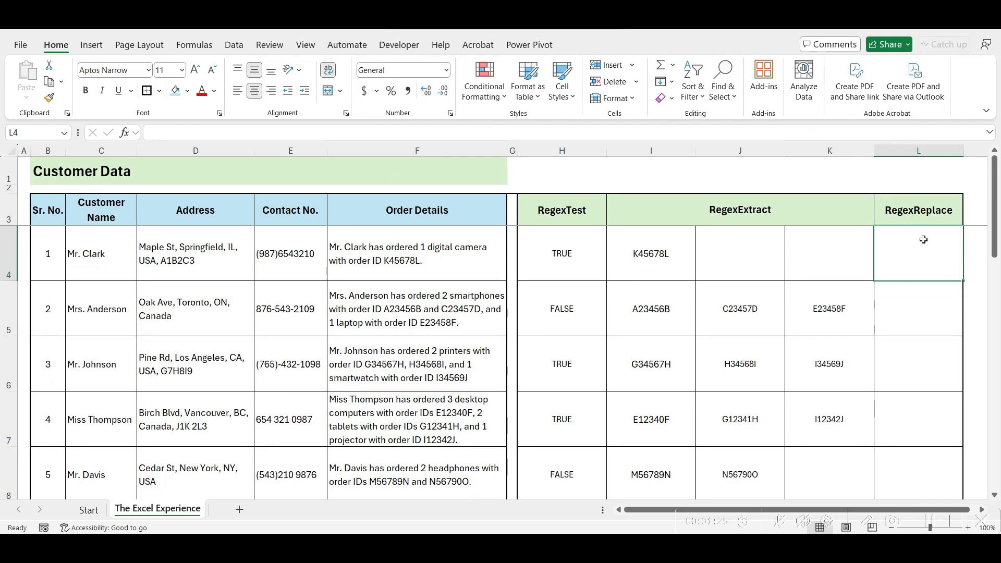
pyautogui.write('=')
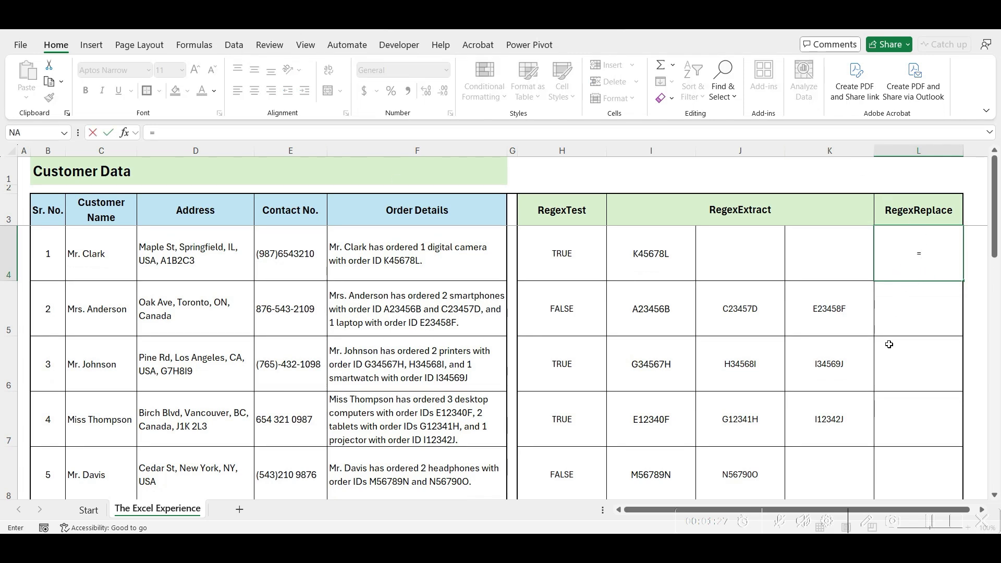
pyautogui.write('REGEXREP')
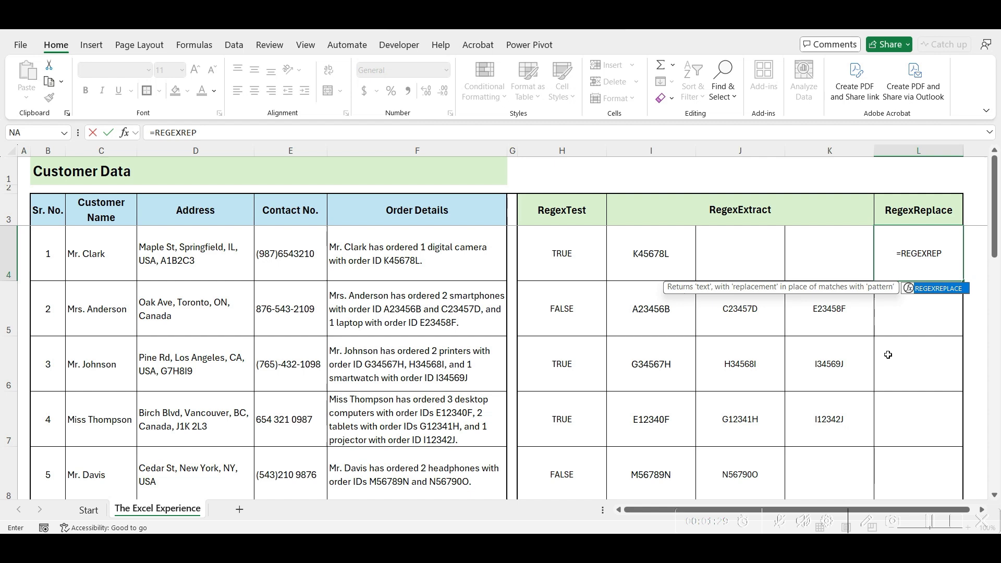
pyautogui.write('LACE(')
# Step: Enter the REGEXREPLACE formula on E4 reformatting Mr. Clark's number with pattern "$1-$2-$3"
pyautogui.click(309, 256)
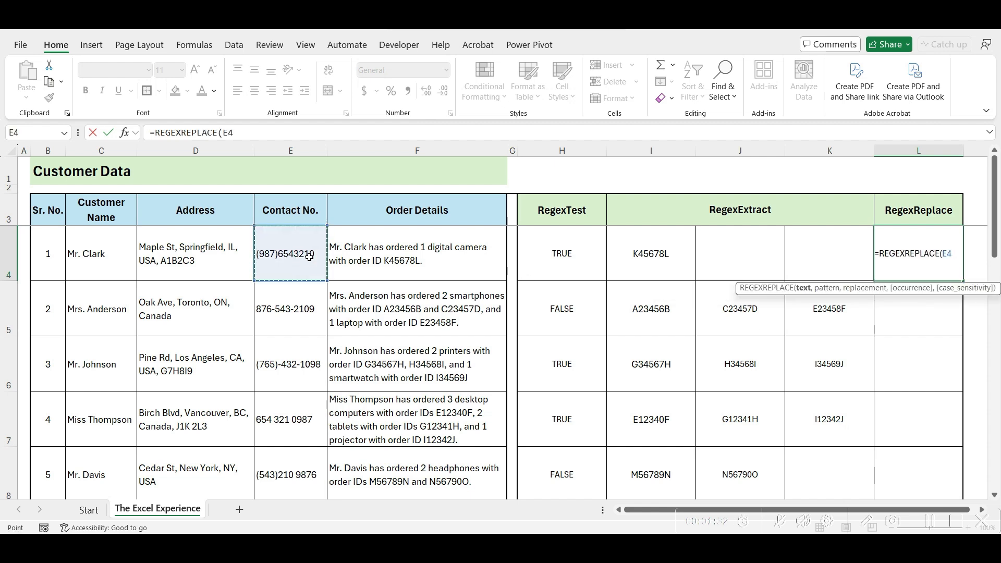
pyautogui.write(',')
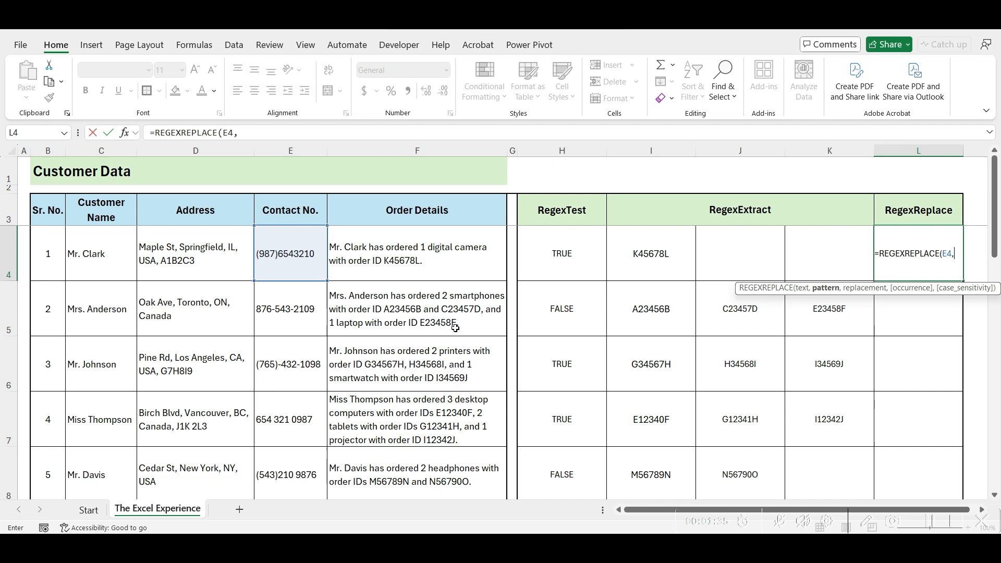
pyautogui.write('"')
pyautogui.write('\\(?(\\d{3})\\)?[\\s\\-]?(\\d{3})[\\s\\-]*?(\\d{4})')
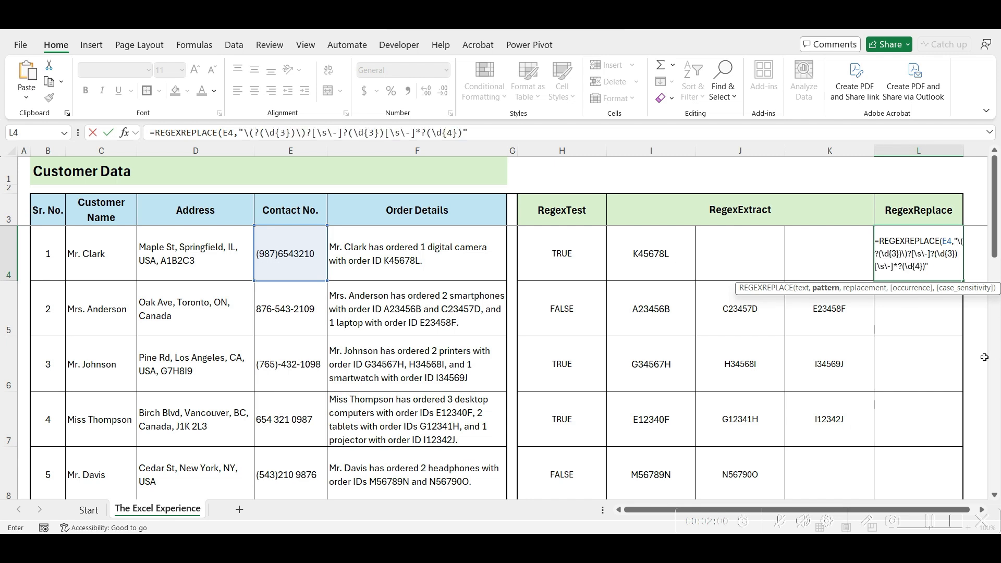
pyautogui.write(',"$1-$2-$')
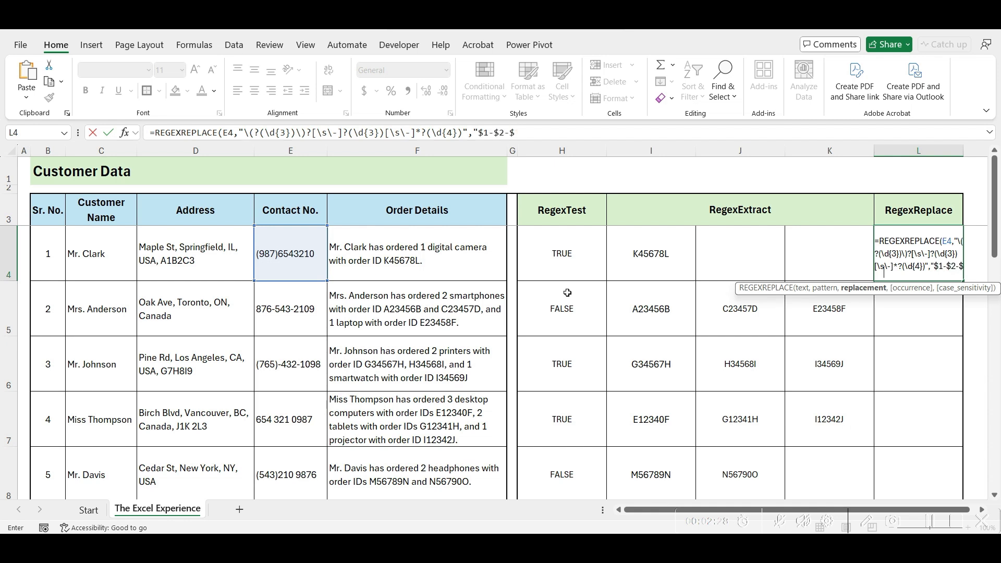
pyautogui.write('3')
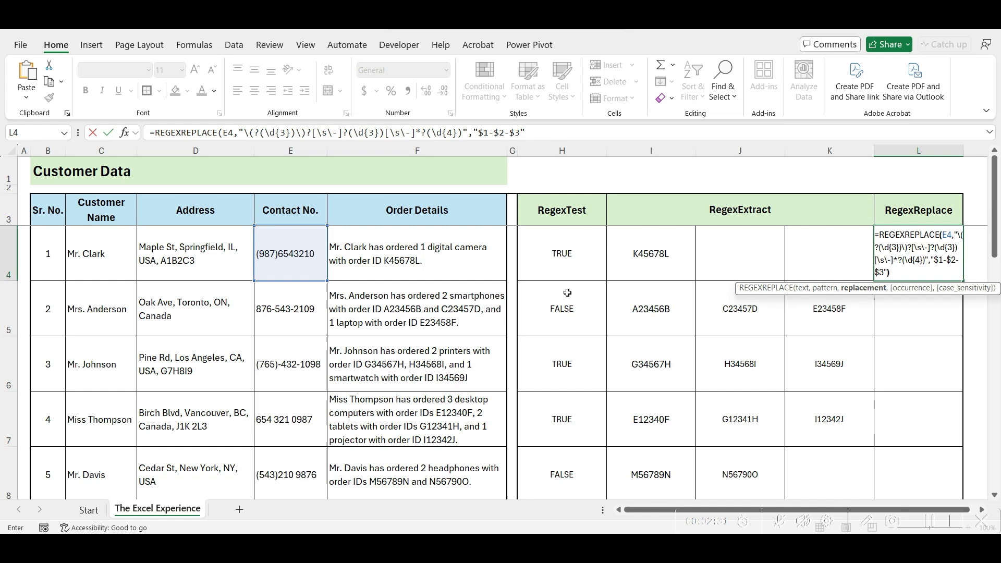
pyautogui.press('Return')
# Step: Fill the REGEXREPLACE formula down column L and check Miss Thompson's standardized number
pyautogui.click(948, 251)
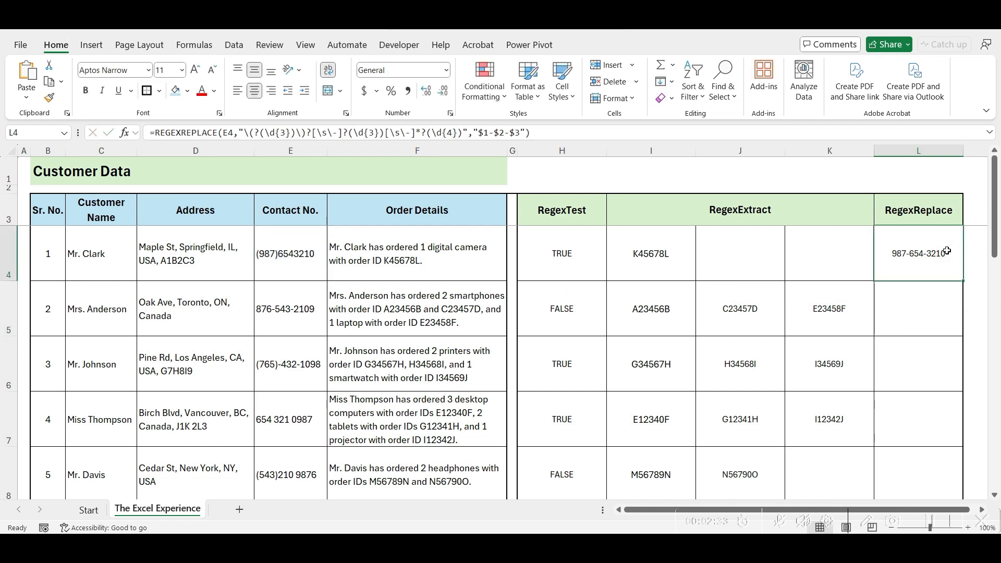
pyautogui.doubleClick(964, 282)
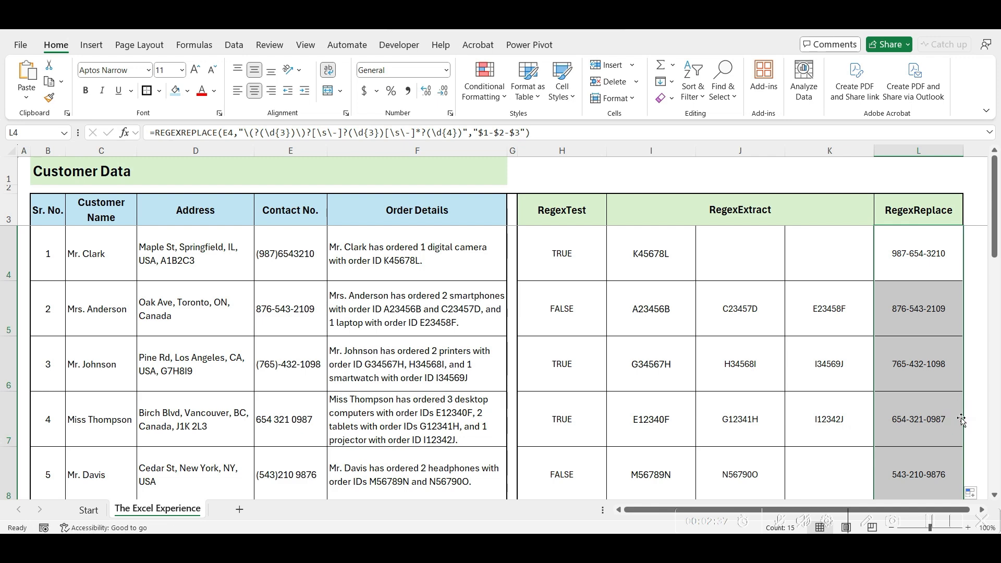
pyautogui.click(945, 423)
pyautogui.scroll(-1, 946, 430)
pyautogui.scroll(-3, 946, 429)
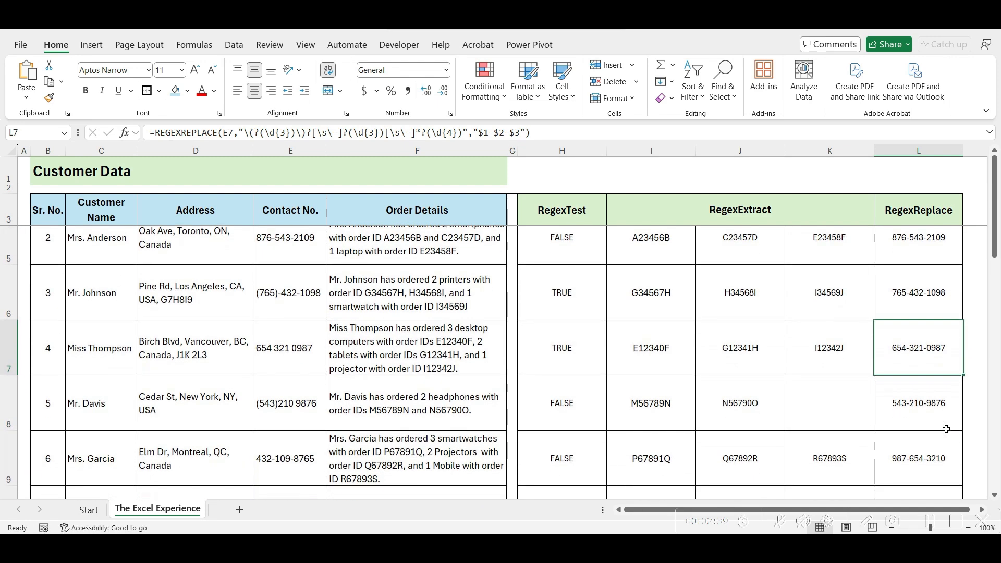
pyautogui.scroll(-3, 946, 429)
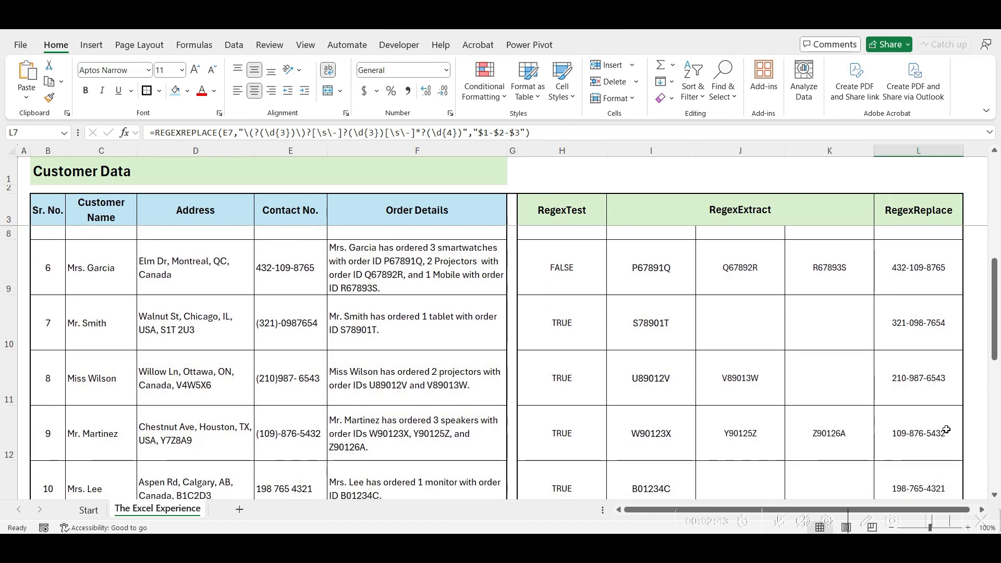
pyautogui.scroll(-3, 946, 429)
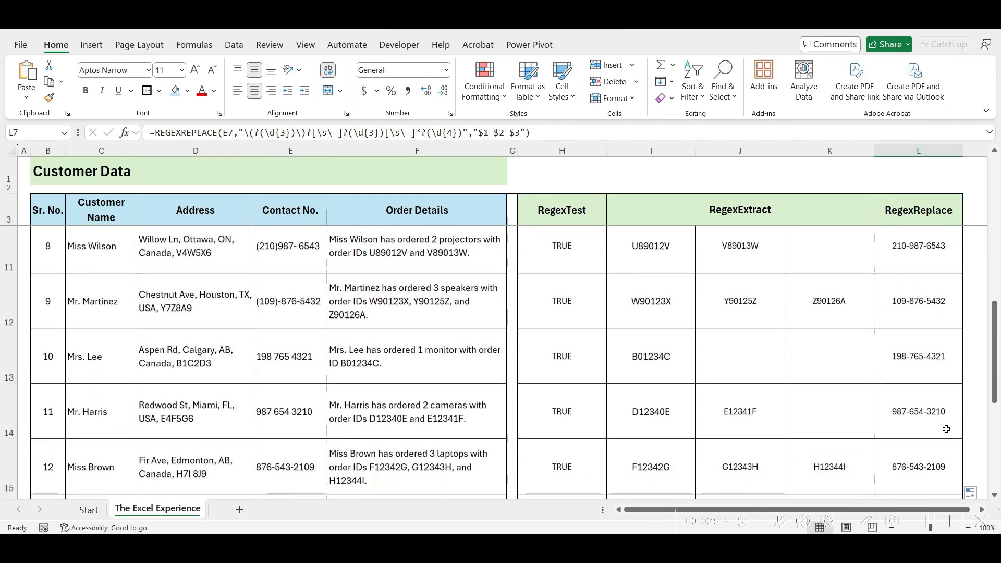